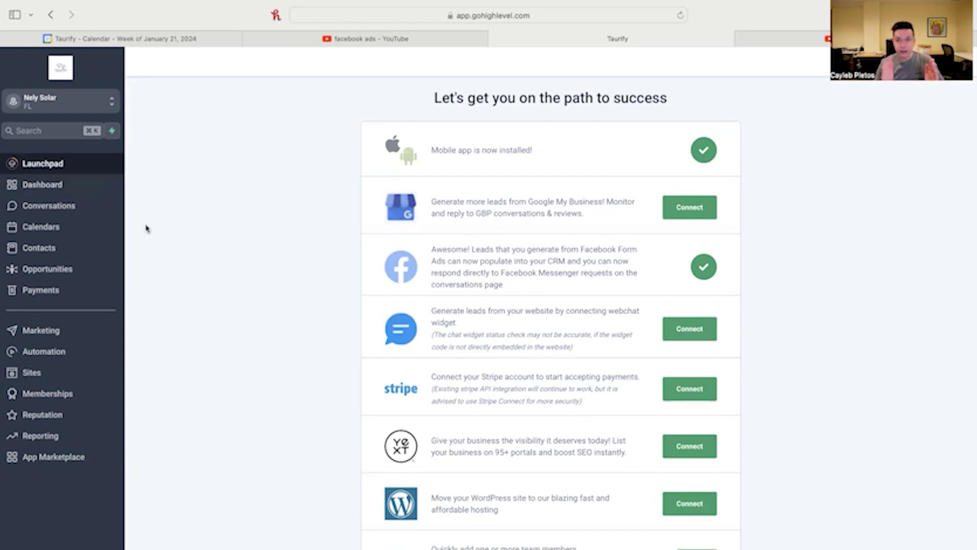
# Leave the launchpad checklist for the Nely Solar sub-account dashboard.
pyautogui.click(46, 184)
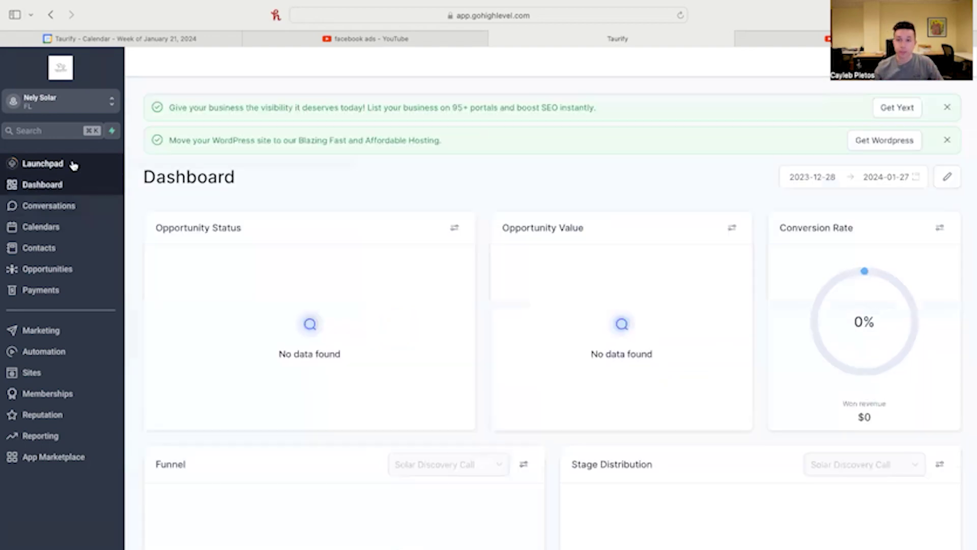
# Open the Solar Discovery Call pipeline and drag one lead through Nurture and Discovery Call.
pyautogui.click(47, 269)
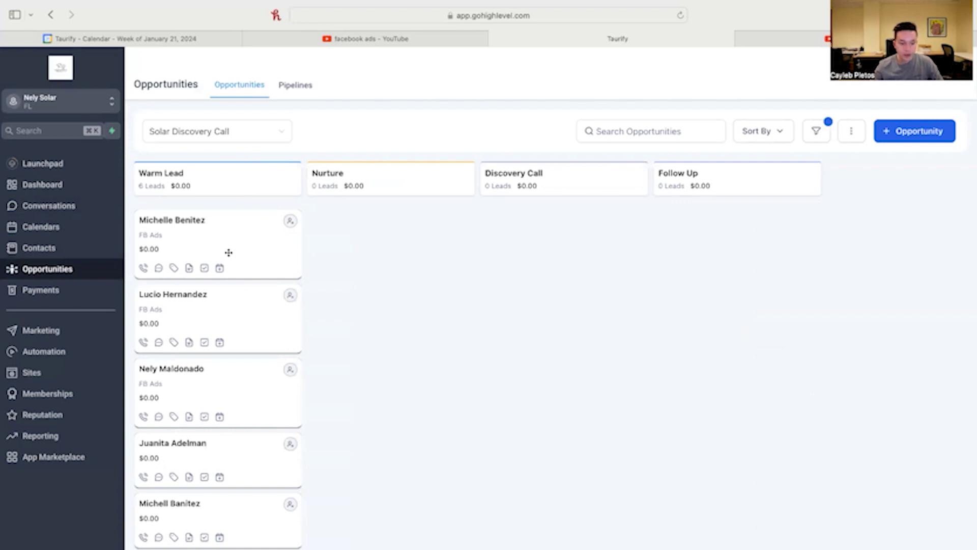
pyautogui.scroll(-1, 171, 229)
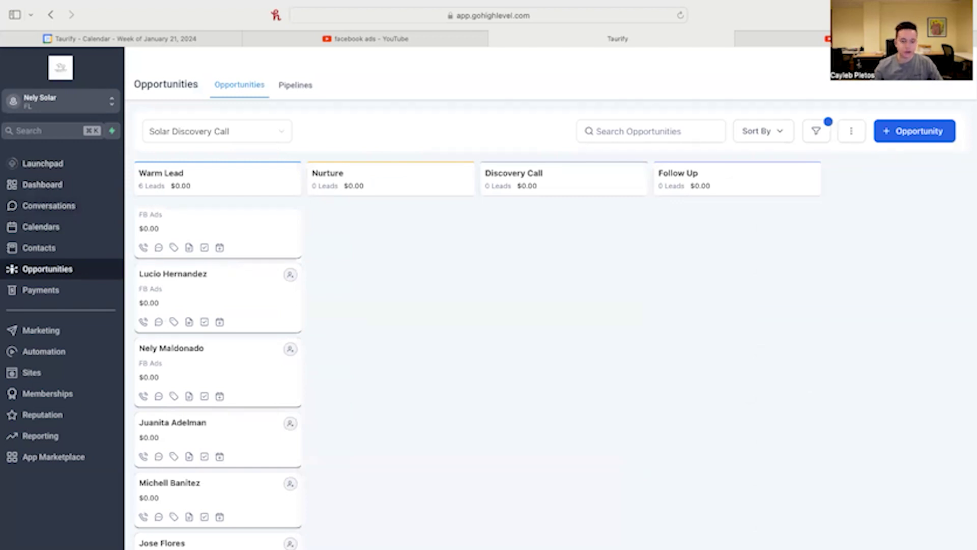
pyautogui.moveTo(403, 374); pyautogui.dragTo(415, 265)
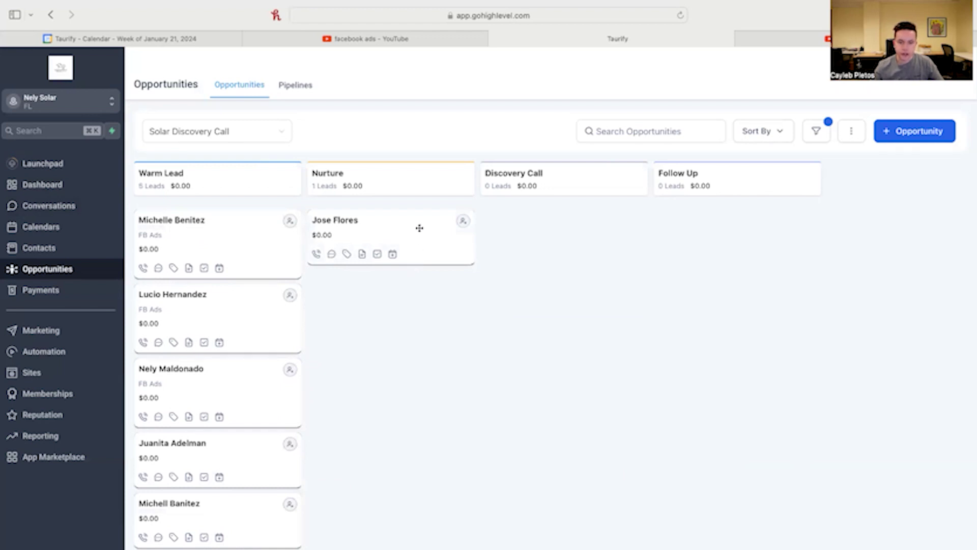
pyautogui.moveTo(471, 235); pyautogui.dragTo(587, 219)
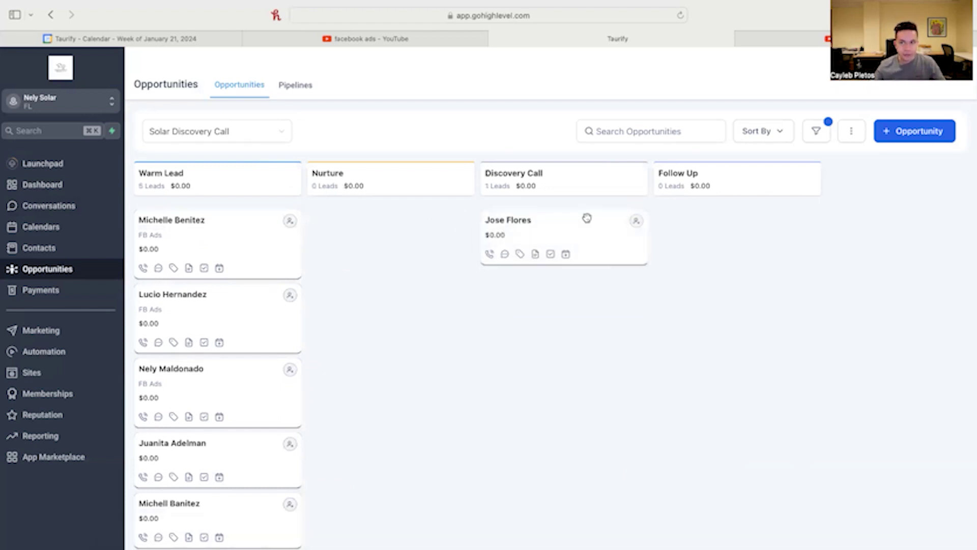
pyautogui.moveTo(581, 229)
pyautogui.mouseDown()
pyautogui.moveTo(785, 538)
pyautogui.moveTo(221, 526)
pyautogui.mouseUp()
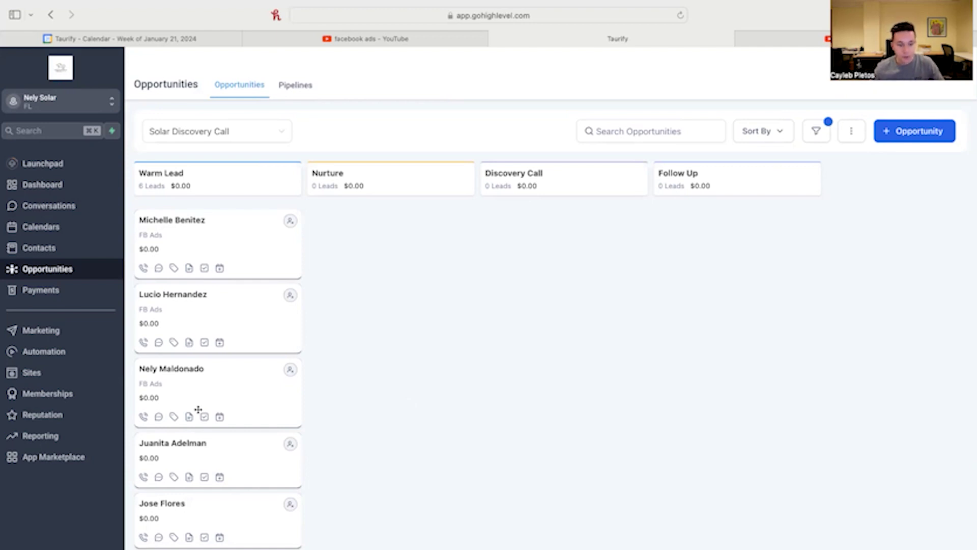
pyautogui.scroll(-1, 241, 350)
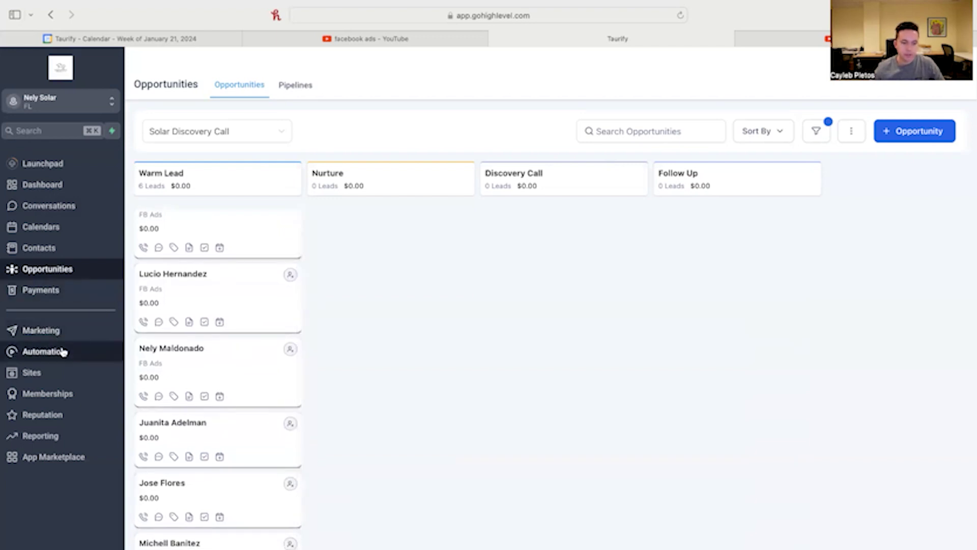
# Open Facebook Lead Form Workflow and inspect its form-submitted and Contact Created triggers.
pyautogui.click(63, 352)
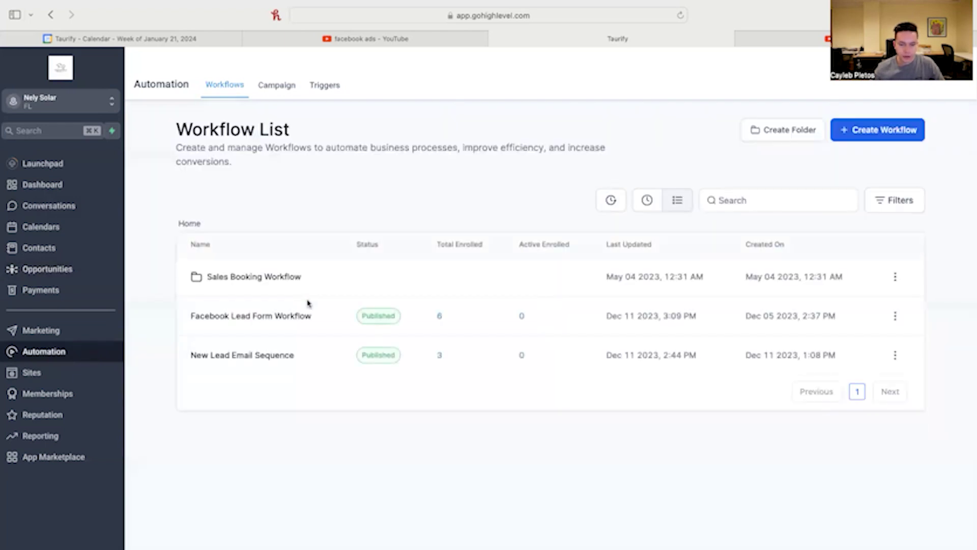
pyautogui.click(280, 317)
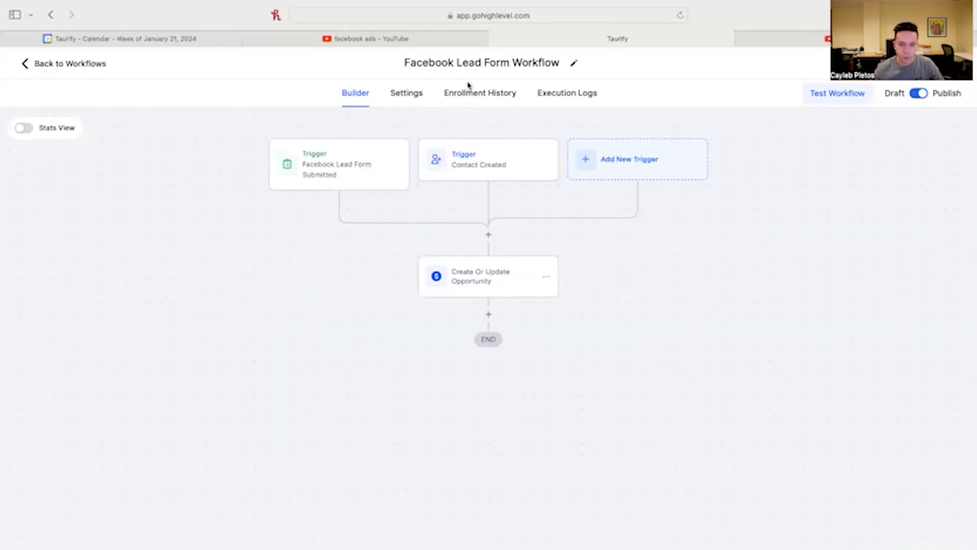
pyautogui.click(359, 163)
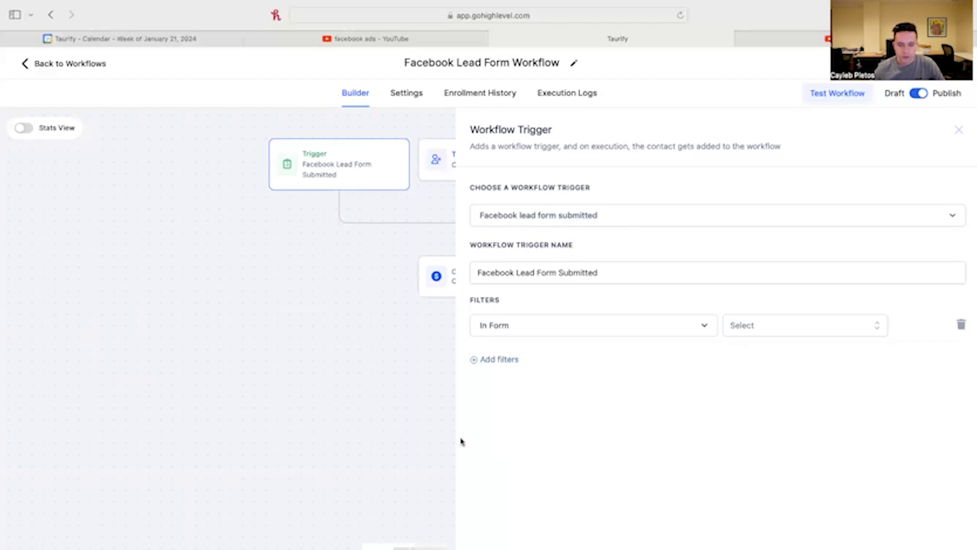
pyautogui.click(364, 312)
pyautogui.click(481, 169)
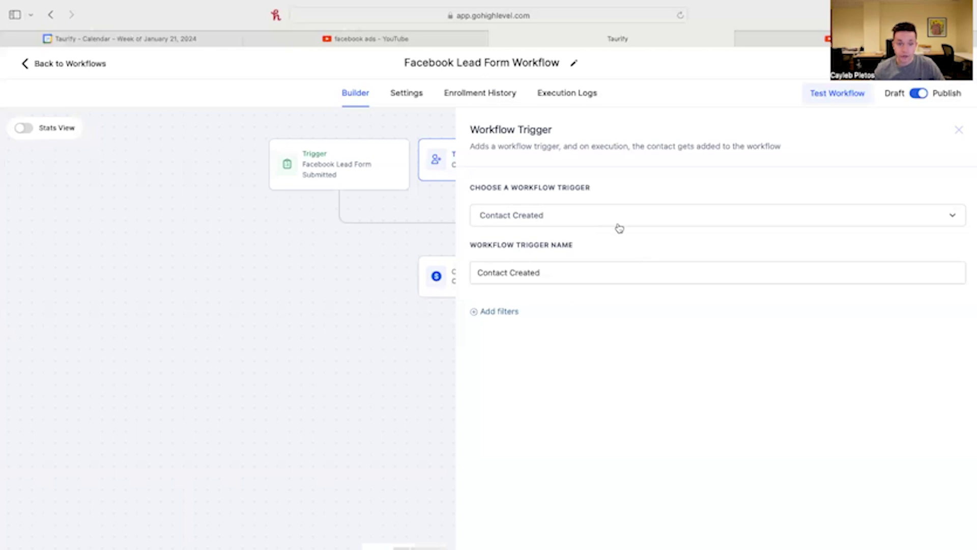
pyautogui.click(357, 244)
# Review the Create Or Update Opportunity step, then return to the workflow list.
pyautogui.click(489, 273)
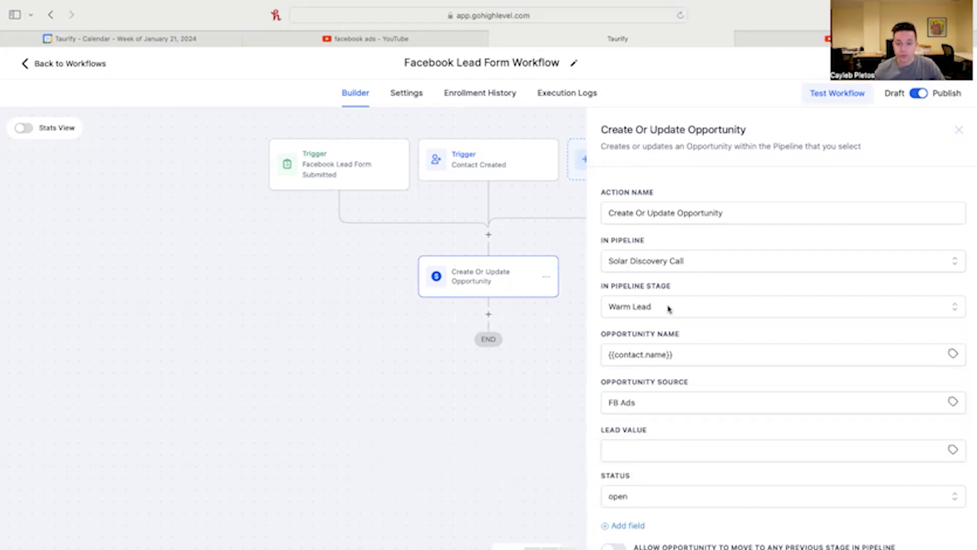
pyautogui.scroll(-1, 668, 308)
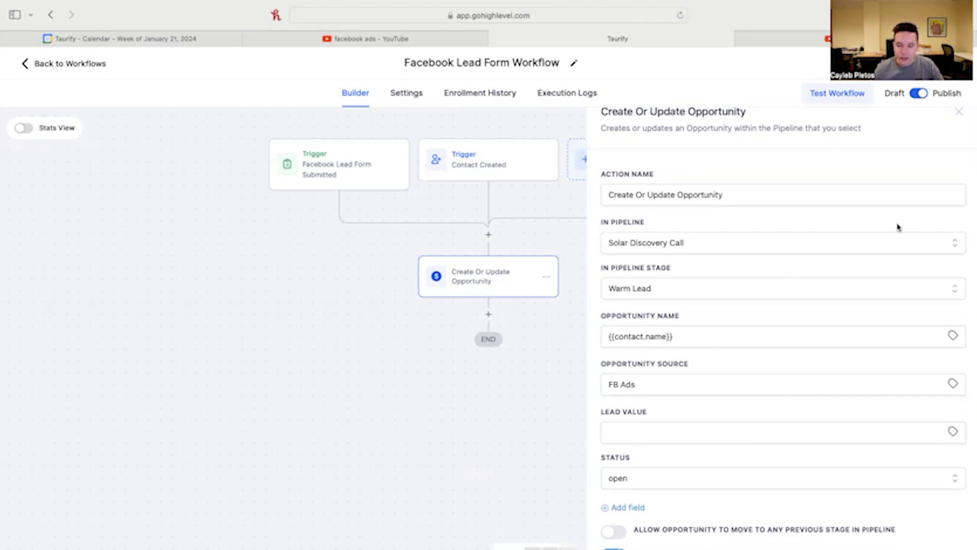
pyautogui.click(384, 339)
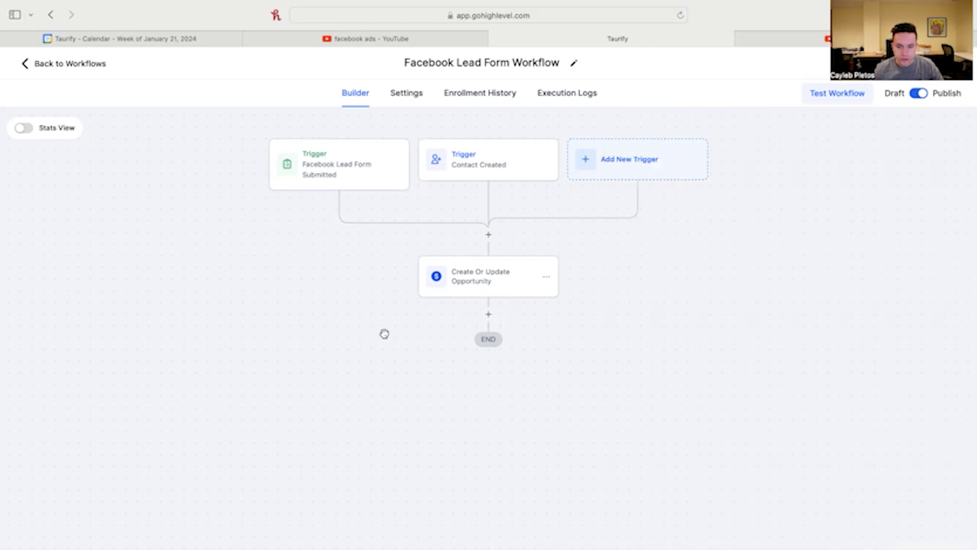
pyautogui.click(26, 64)
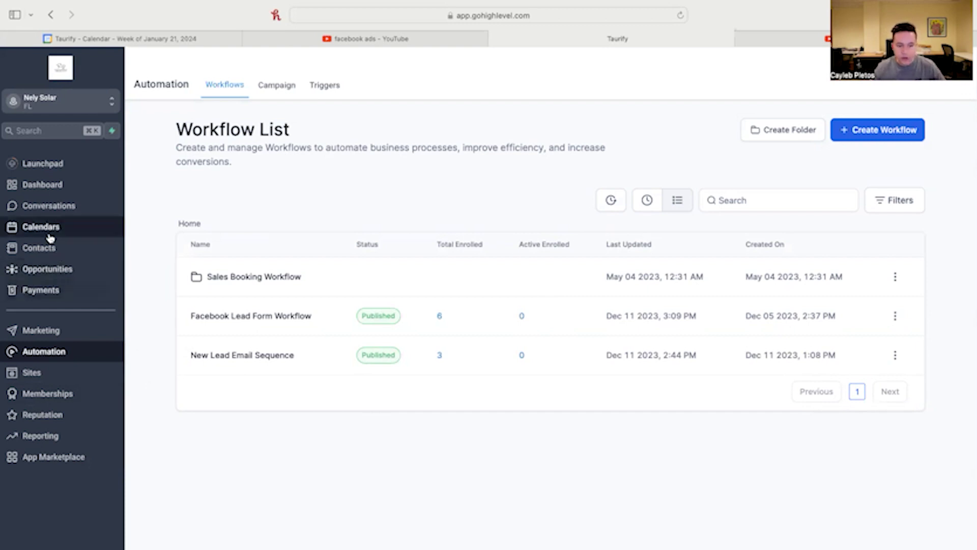
# Return to the dashboard to check the opportunity, funnel, task and manual action widgets.
pyautogui.click(42, 184)
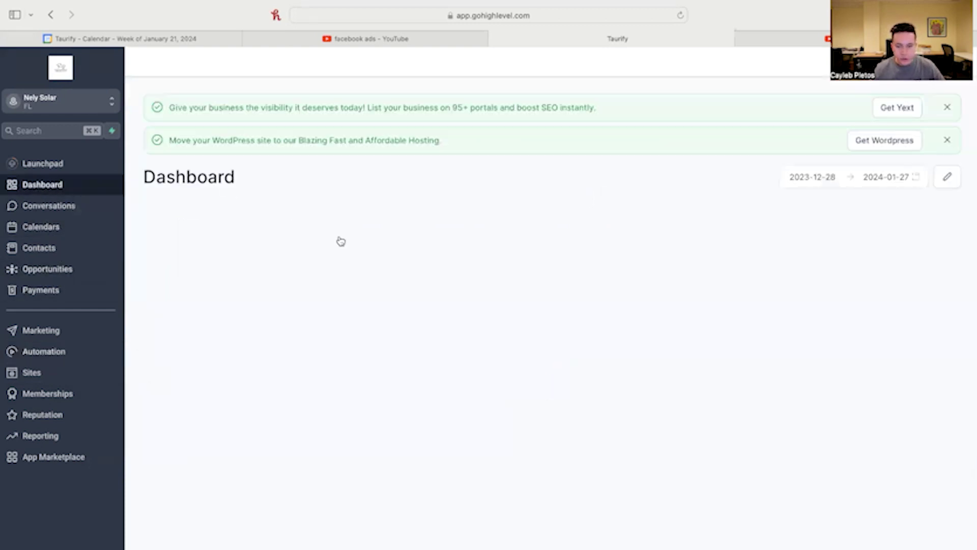
pyautogui.scroll(-2, 449, 444)
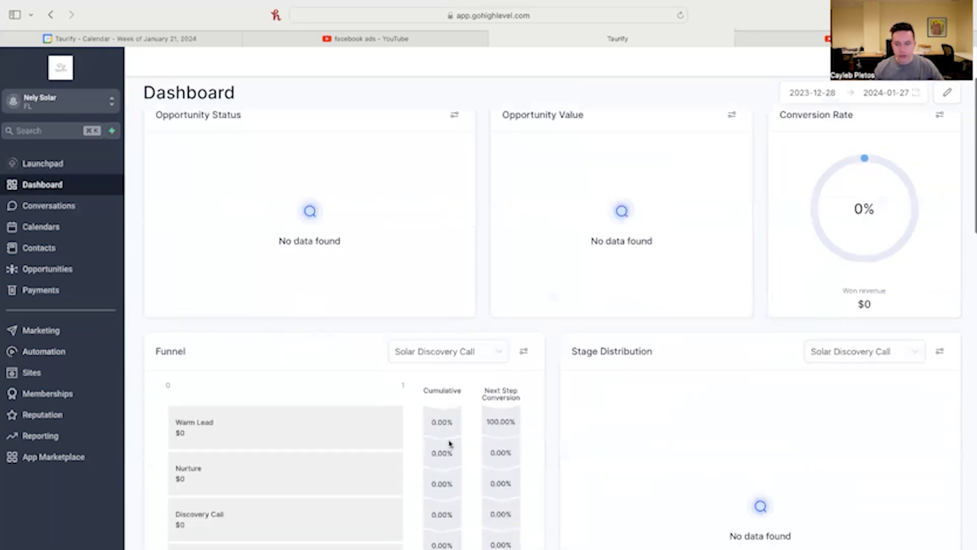
pyautogui.scroll(-1, 450, 443)
pyautogui.scroll(-2, 565, 497)
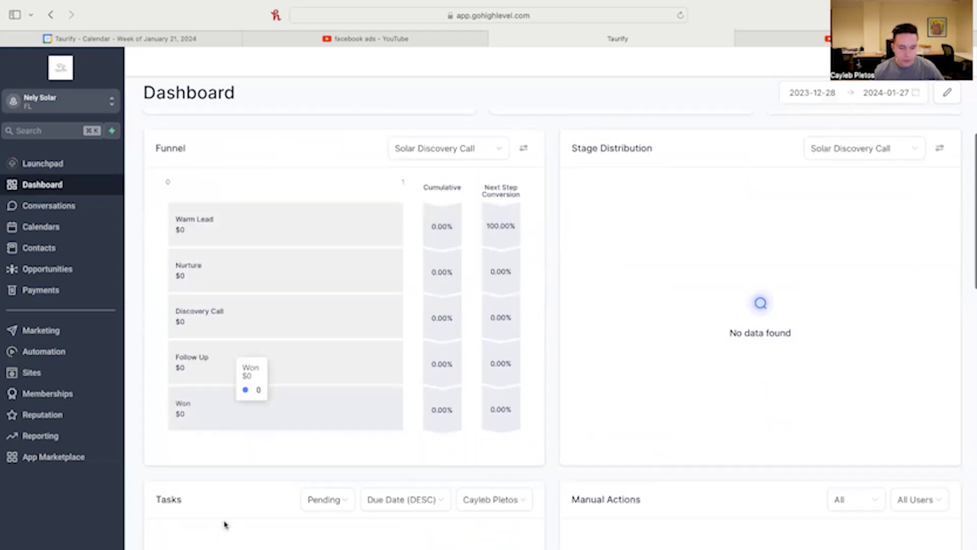
pyautogui.scroll(-5, 388, 286)
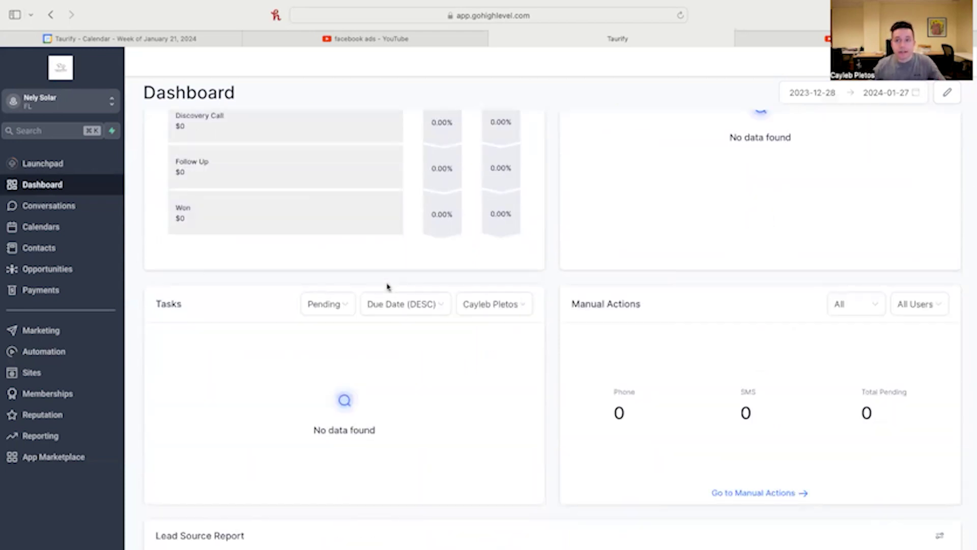
pyautogui.scroll(5, 388, 286)
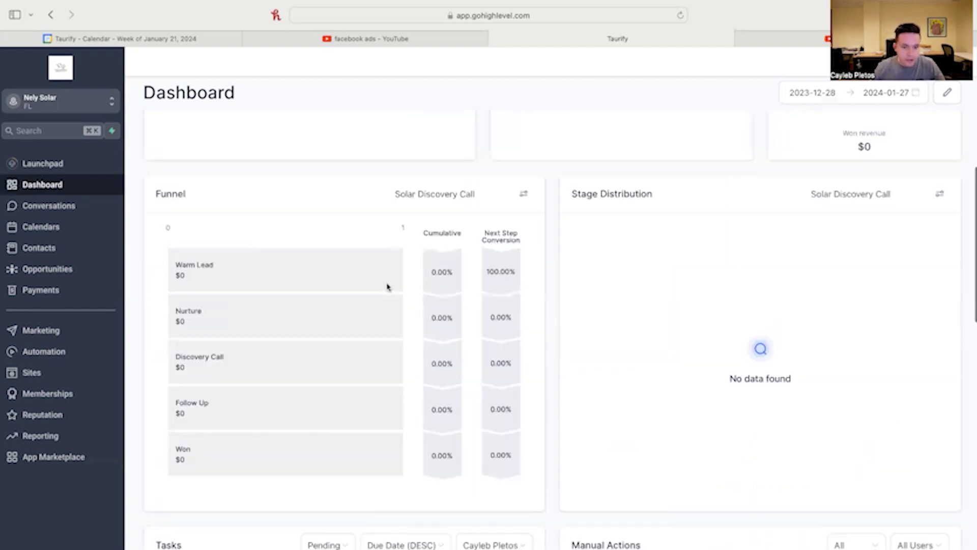
pyautogui.scroll(5, 388, 286)
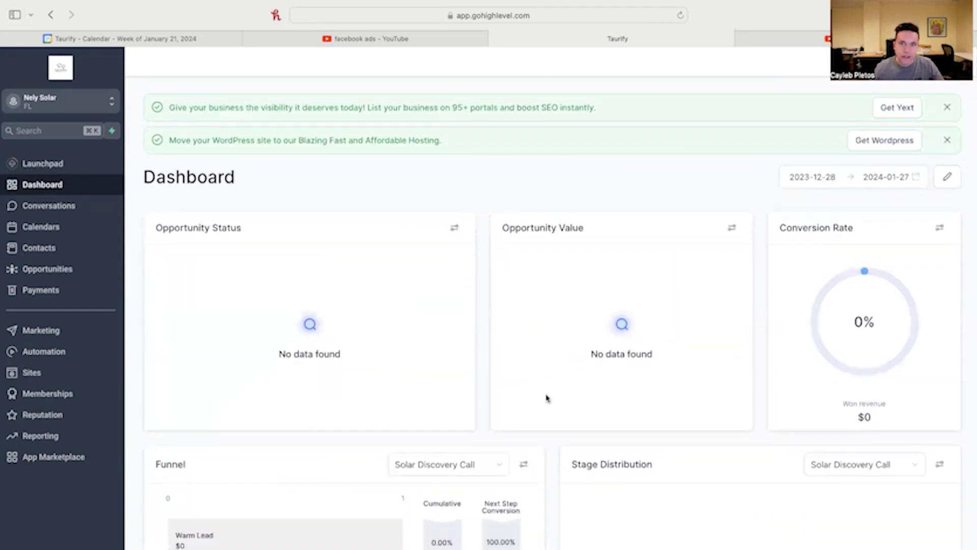
# Go via Launchpad to the Automation workflow list for the New Lead Email Sequence.
pyautogui.click(43, 163)
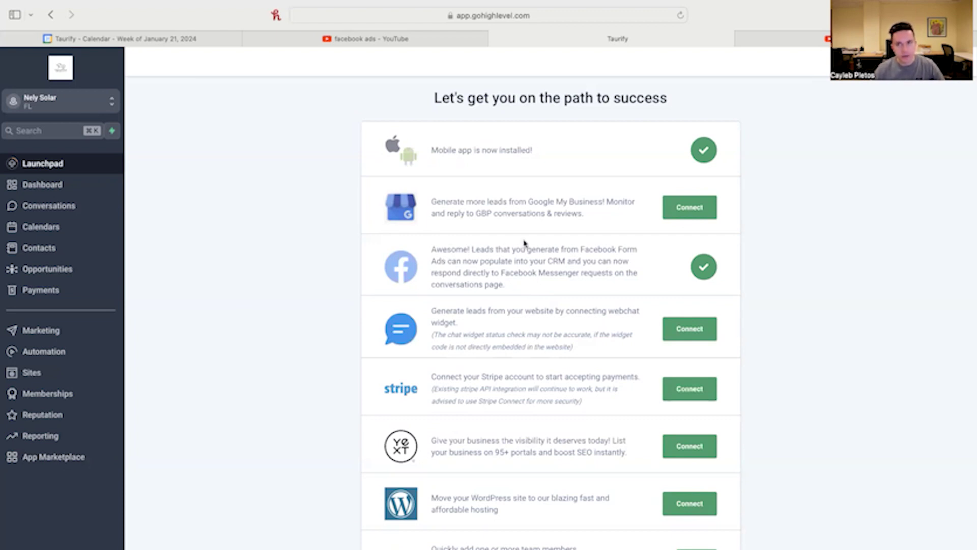
pyautogui.click(44, 352)
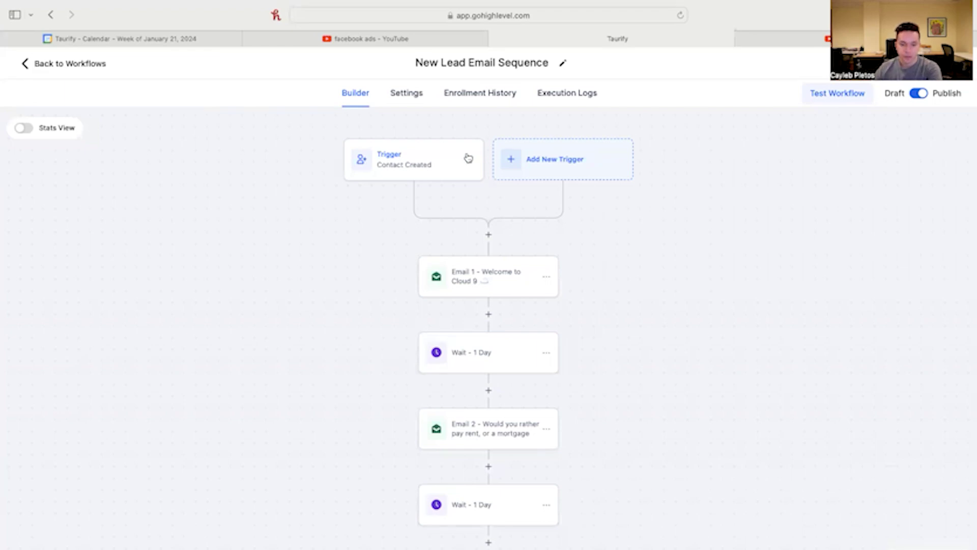
# Check and close the Contact Created trigger settings, then pan down to Email 3.
pyautogui.click(449, 162)
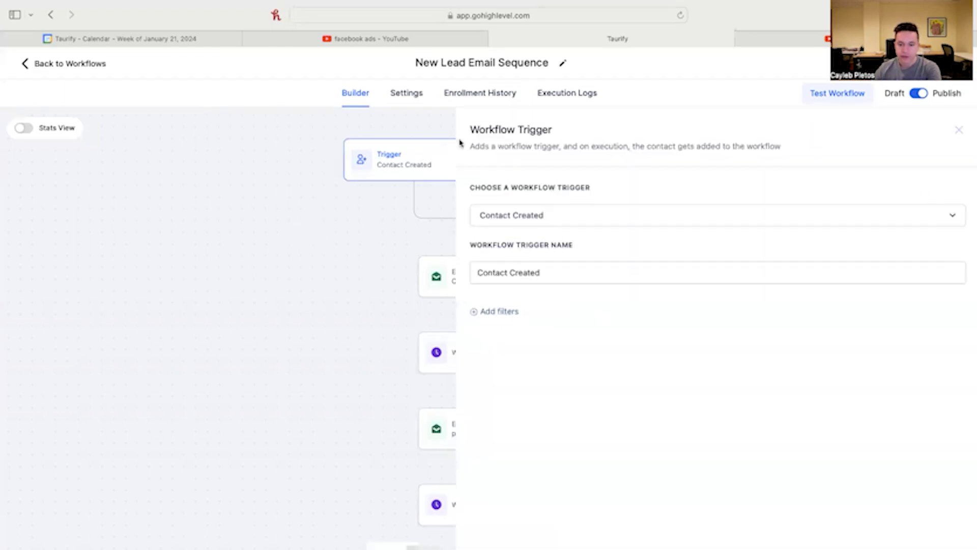
pyautogui.click(958, 130)
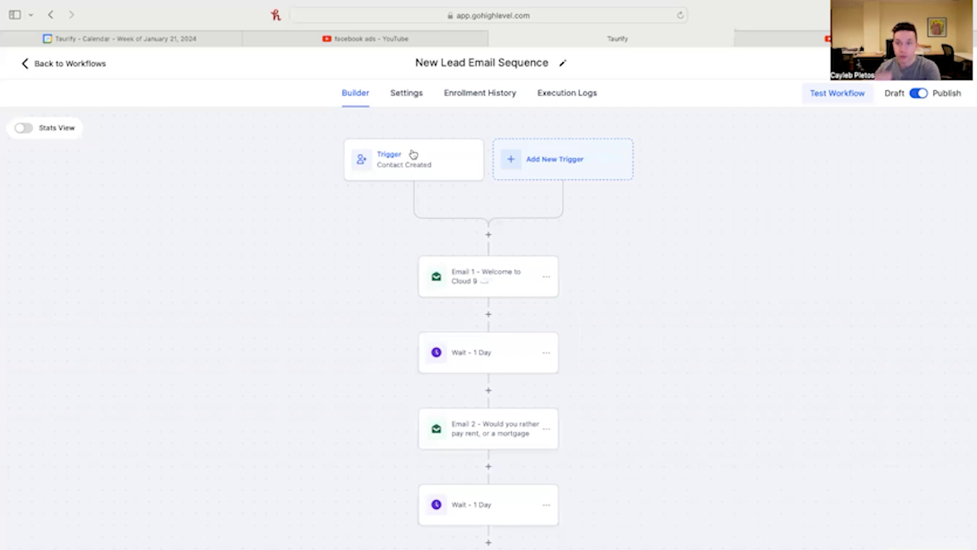
pyautogui.click(413, 155)
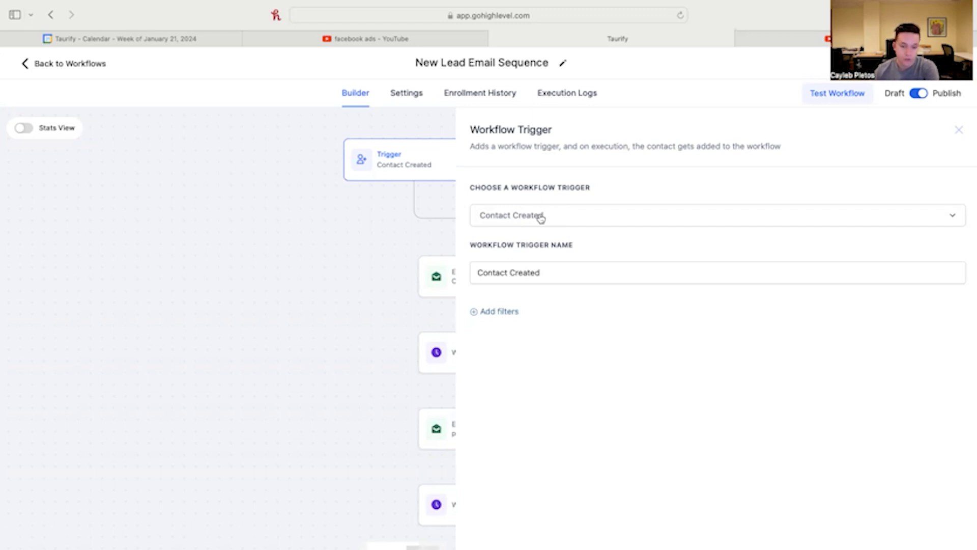
pyautogui.click(316, 250)
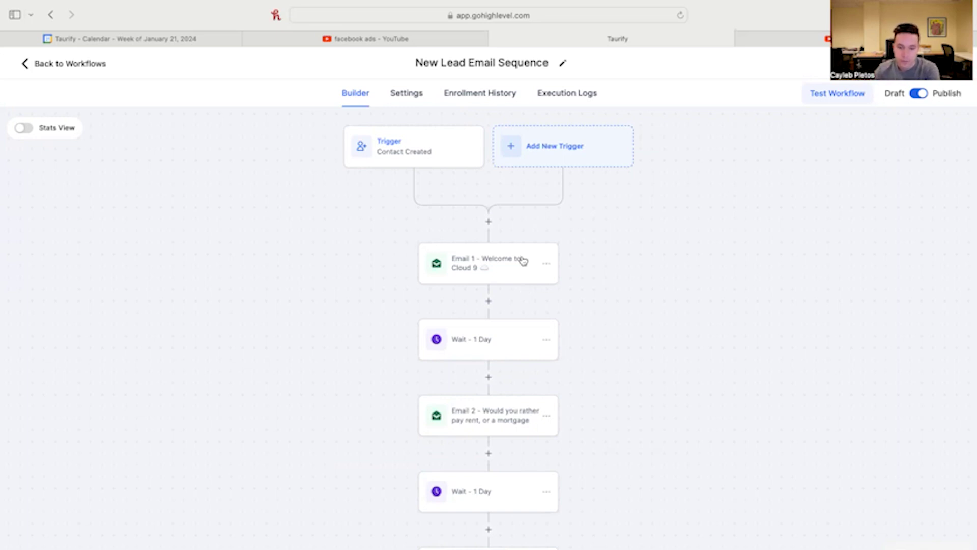
pyautogui.scroll(-2, 504, 286)
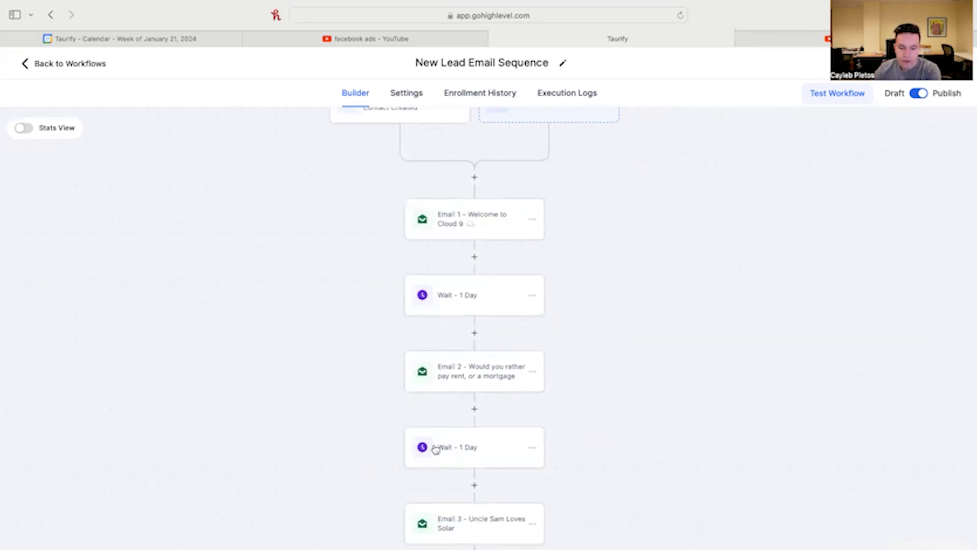
pyautogui.moveTo(436, 450); pyautogui.dragTo(450, 231)
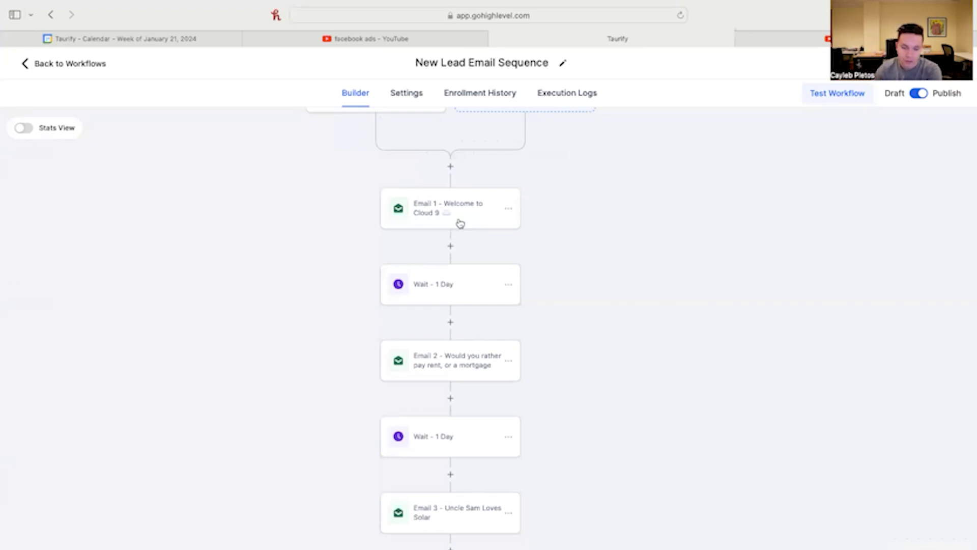
# Read the 'Welcome to Cloud 9' email, then check the first one-day wait.
pyautogui.click(464, 220)
pyautogui.scroll(-1, 769, 314)
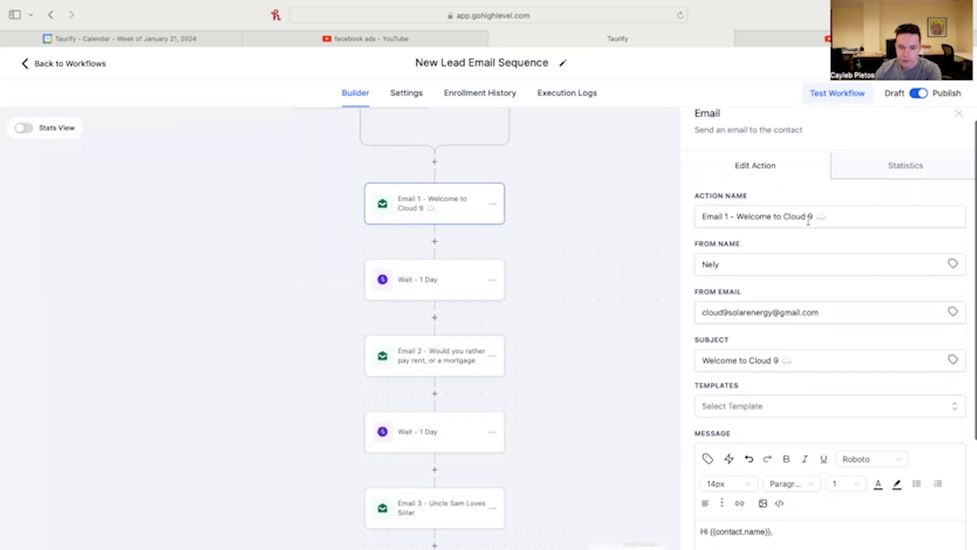
pyautogui.scroll(-2, 799, 225)
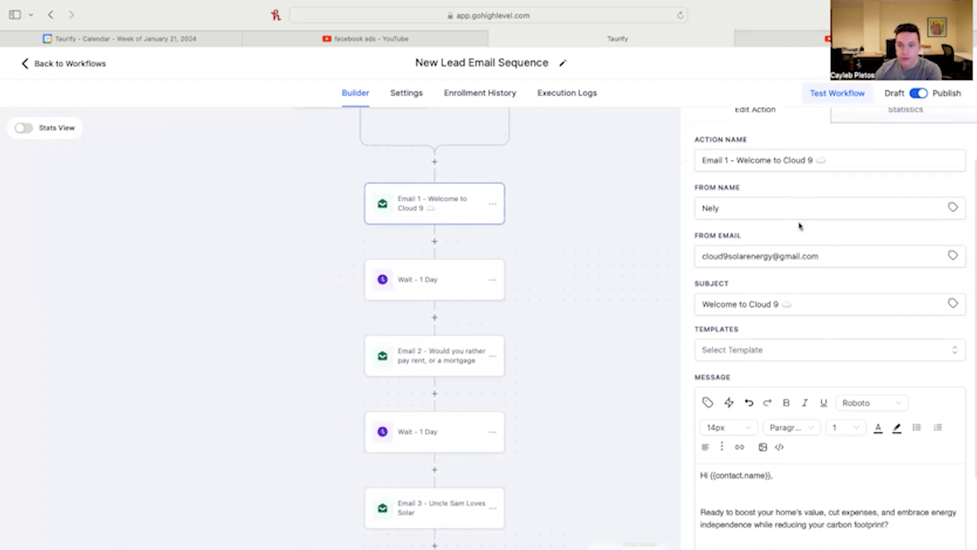
pyautogui.scroll(-2, 800, 225)
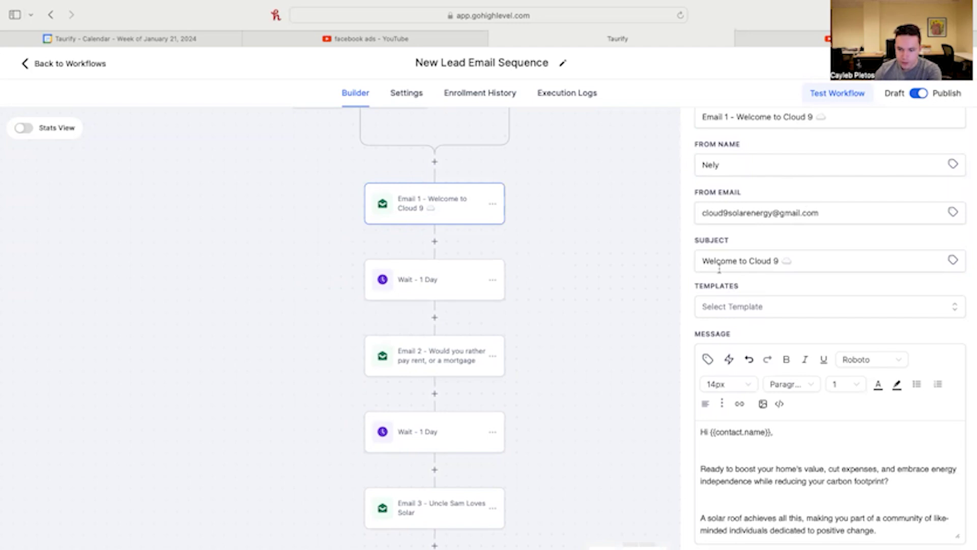
pyautogui.scroll(-2, 768, 277)
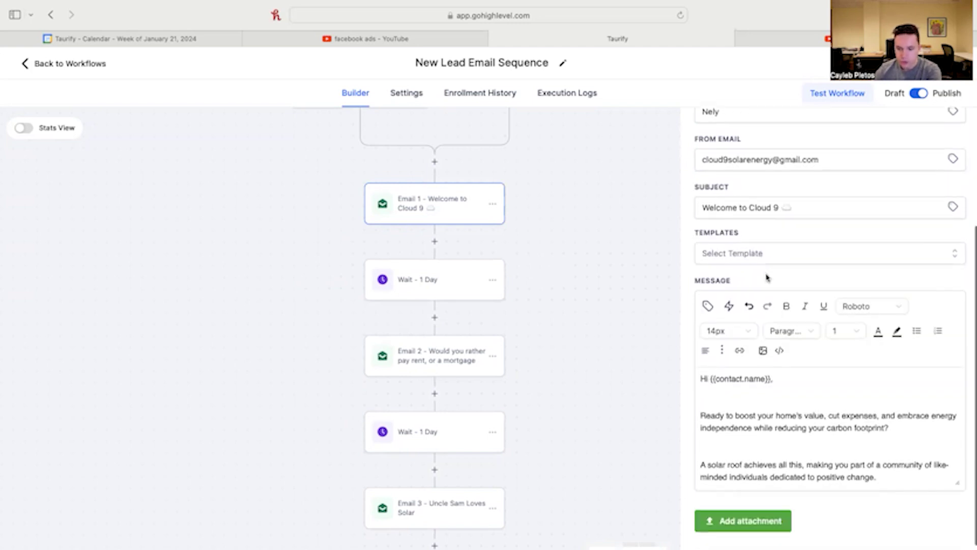
pyautogui.scroll(-1, 767, 277)
pyautogui.scroll(-1, 754, 359)
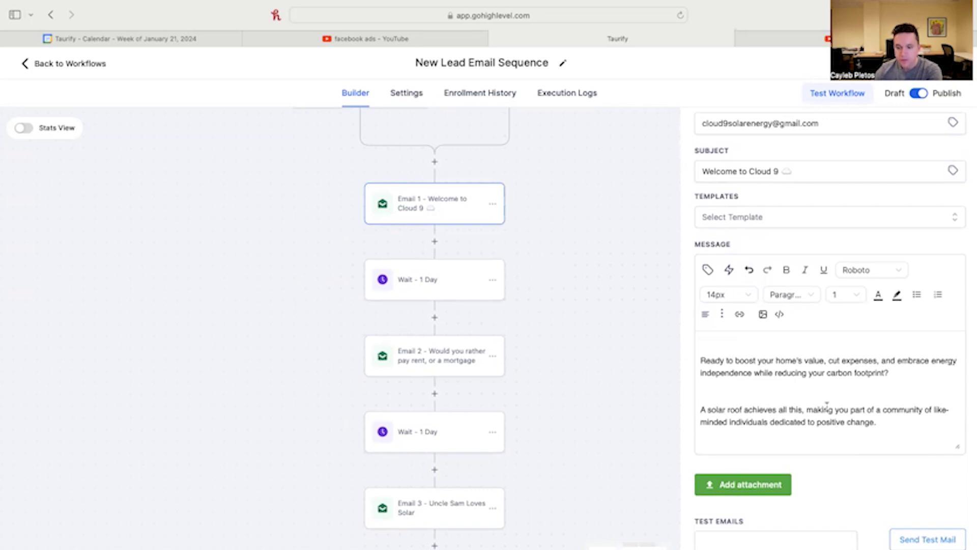
pyautogui.scroll(-1, 827, 408)
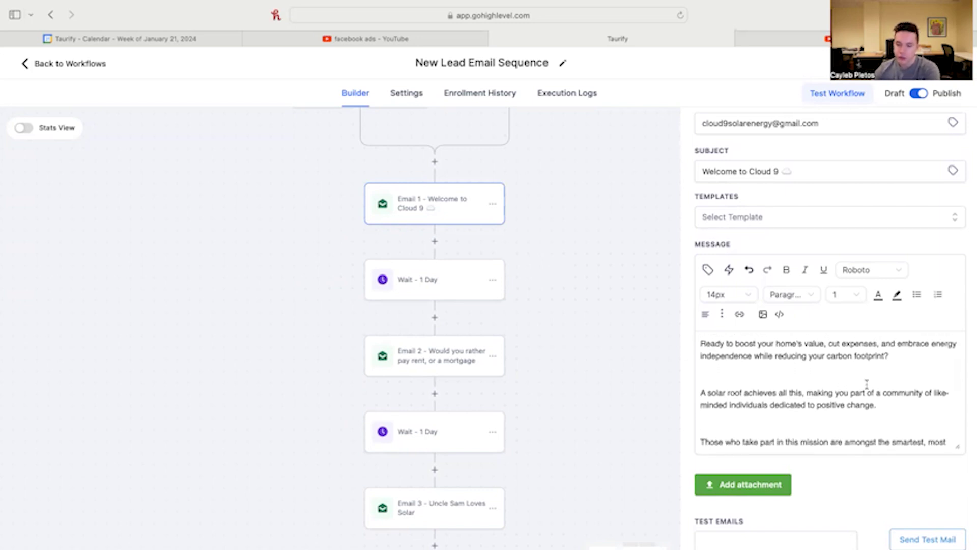
pyautogui.scroll(-1, 792, 403)
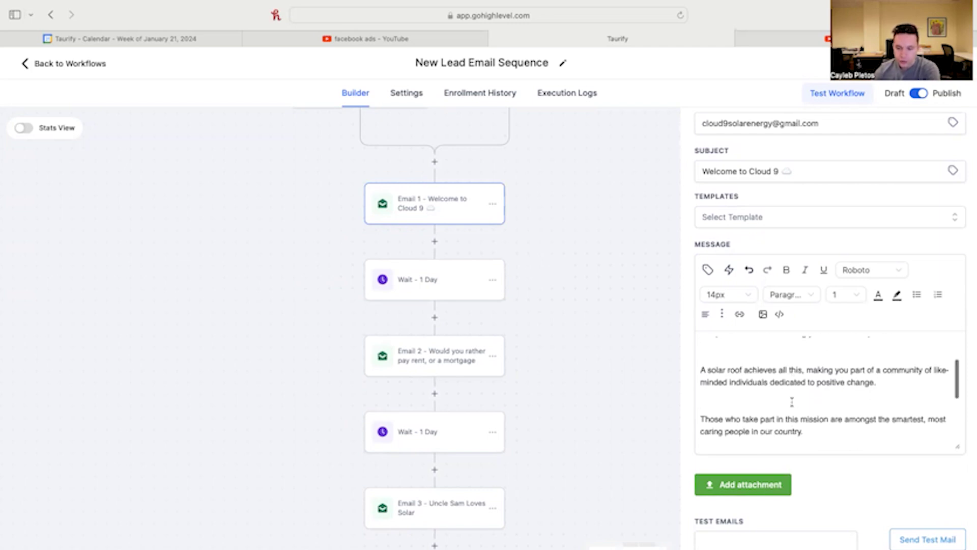
pyautogui.scroll(-1, 791, 402)
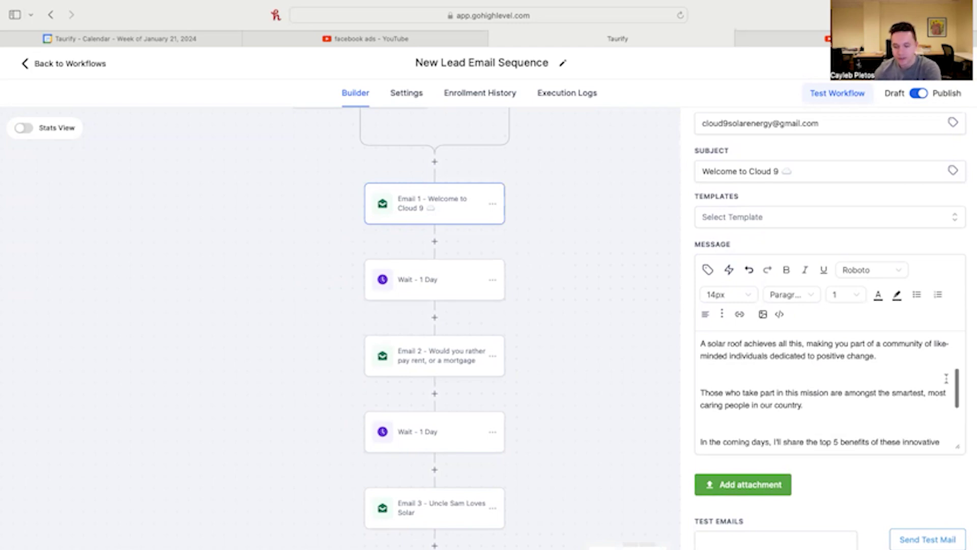
pyautogui.scroll(-2, 947, 379)
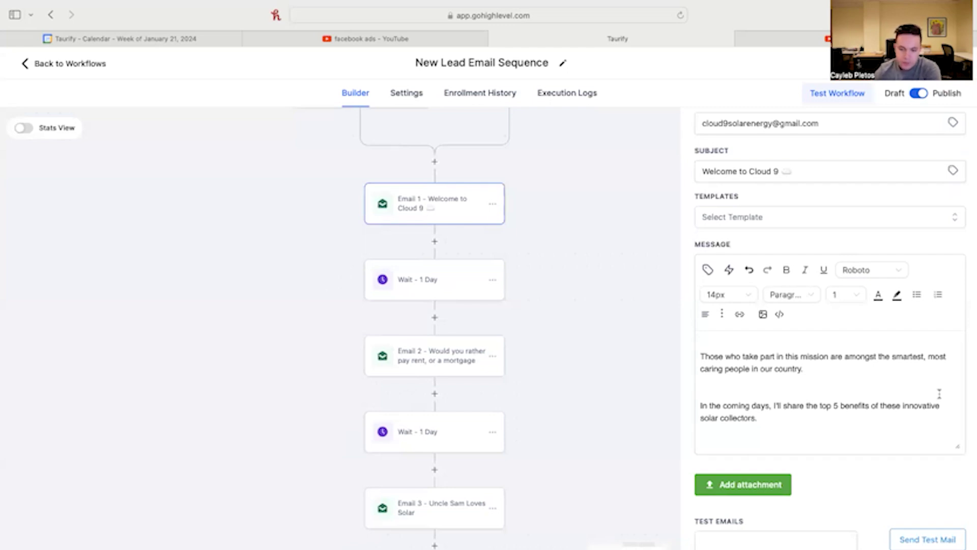
pyautogui.scroll(-3, 939, 393)
pyautogui.scroll(-1, 939, 393)
pyautogui.scroll(2, 818, 386)
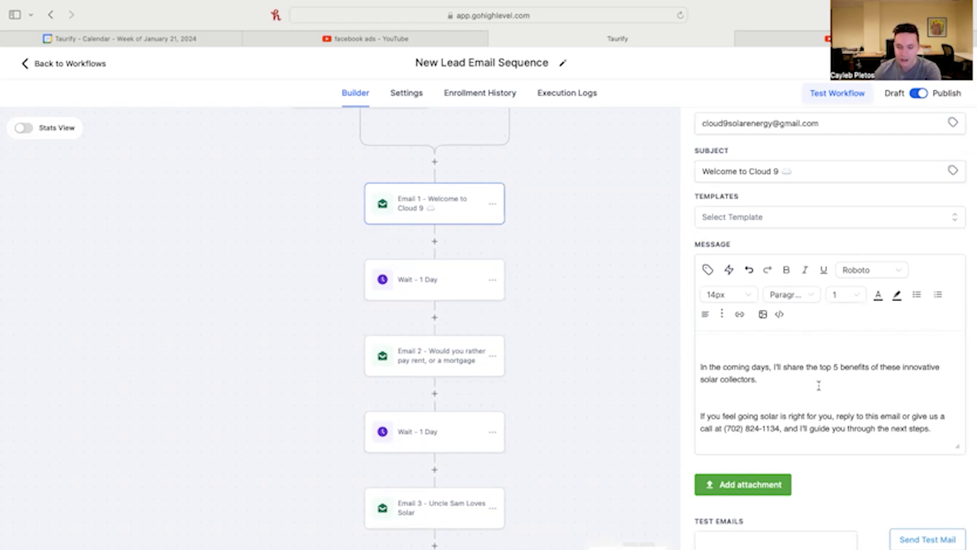
pyautogui.scroll(-2, 819, 385)
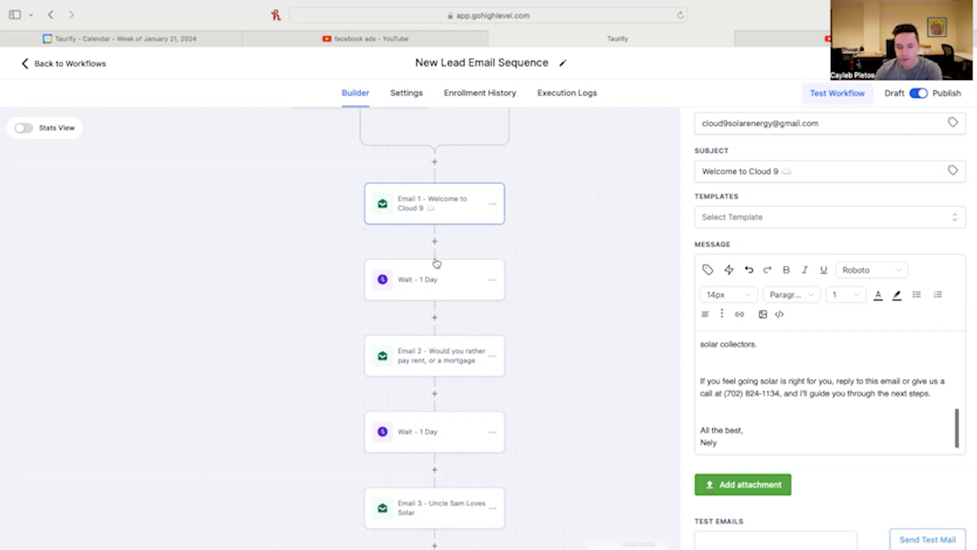
pyautogui.click(437, 275)
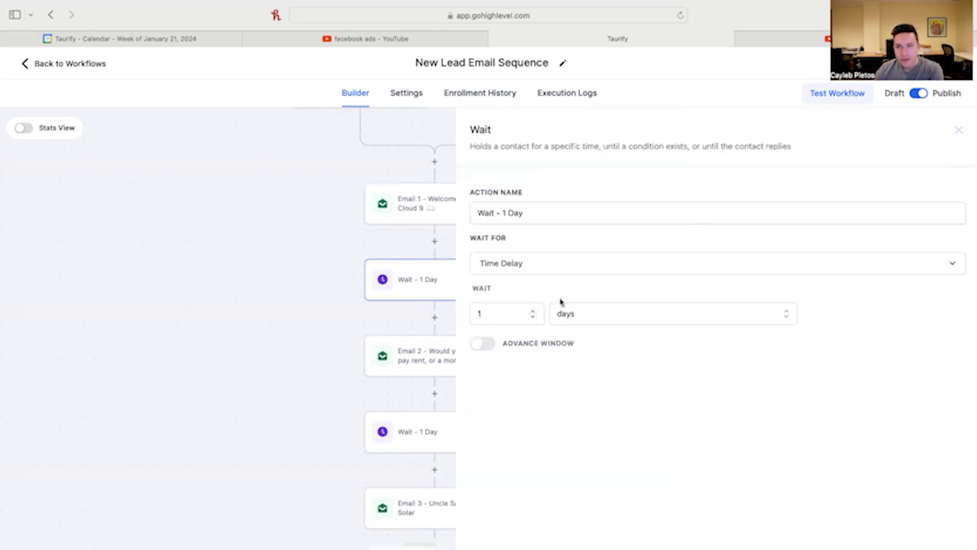
# Read the 'Would you rather pay rent, or a mortgage?' email and check its one-day wait.
pyautogui.click(410, 356)
pyautogui.scroll(-3, 835, 304)
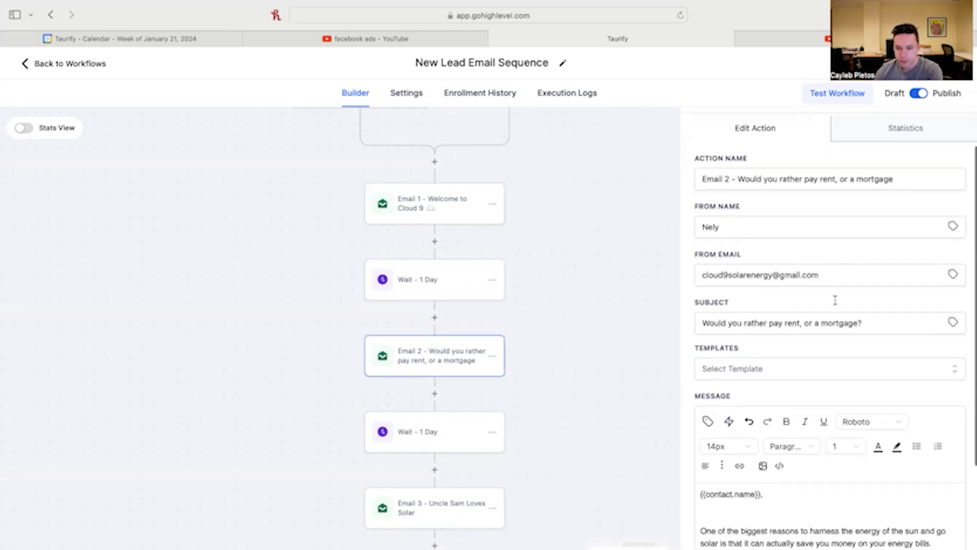
pyautogui.scroll(-2, 824, 268)
pyautogui.scroll(-3, 819, 250)
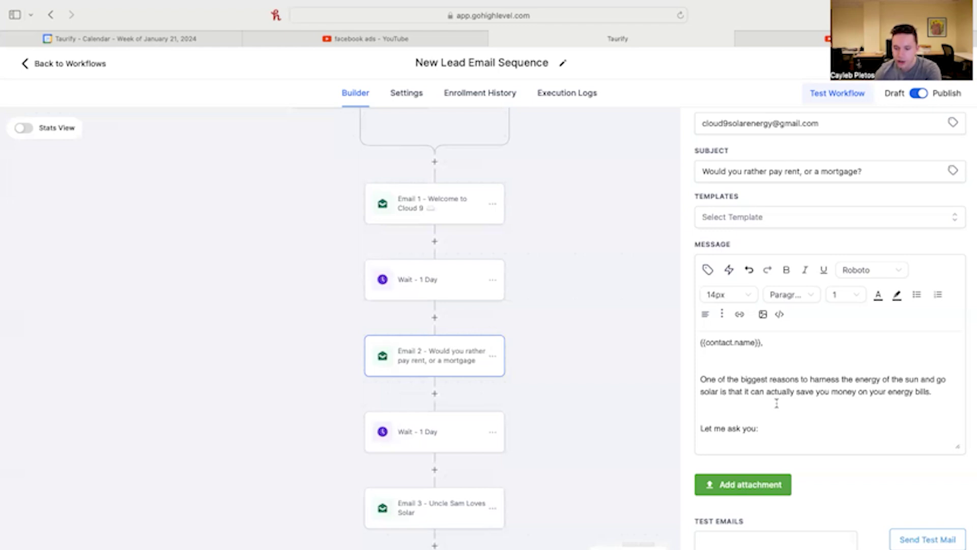
pyautogui.scroll(-2, 776, 403)
pyautogui.scroll(-2, 777, 403)
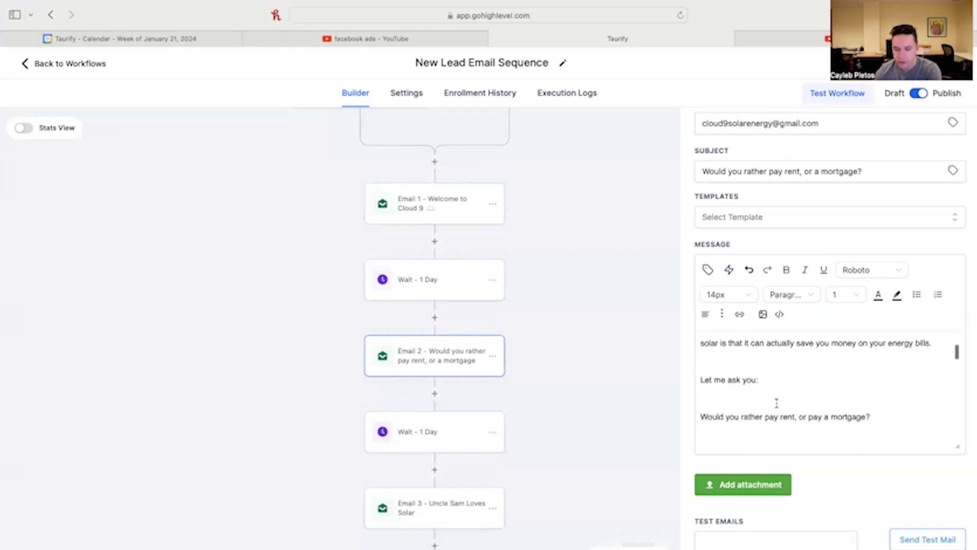
pyautogui.scroll(-2, 776, 403)
pyautogui.scroll(-1, 777, 403)
pyautogui.scroll(-1, 777, 403)
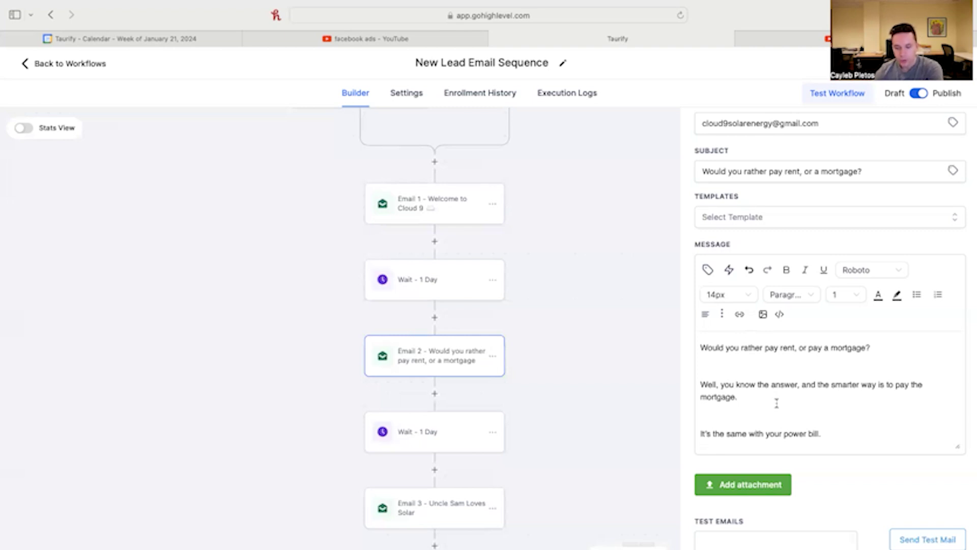
pyautogui.scroll(-1, 777, 403)
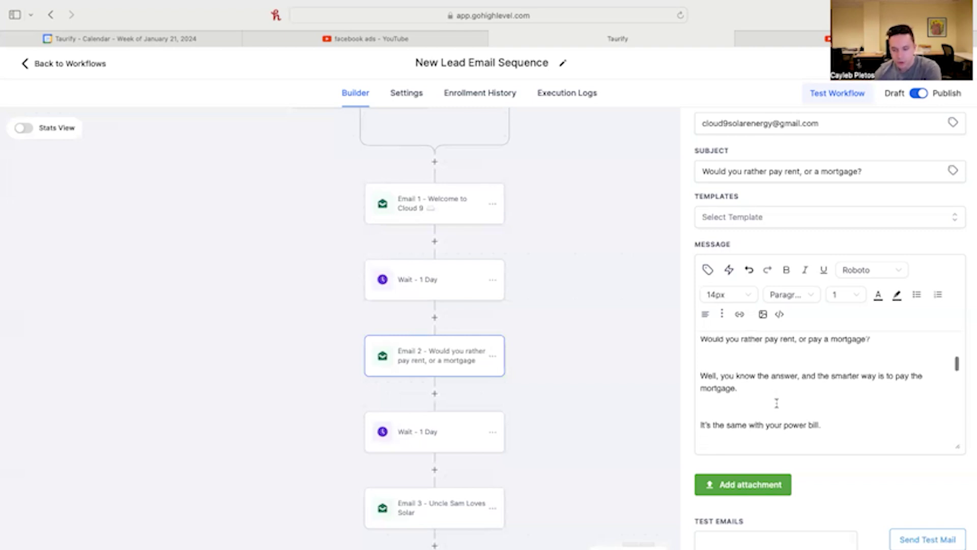
pyautogui.scroll(-1, 777, 403)
pyautogui.scroll(-1, 776, 404)
pyautogui.scroll(-1, 776, 403)
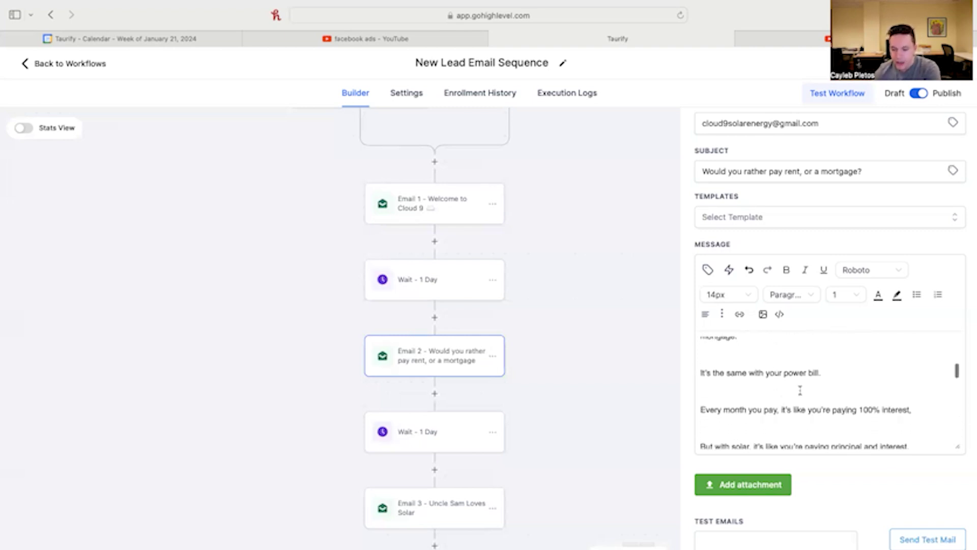
pyautogui.scroll(-1, 800, 390)
pyautogui.scroll(-1, 800, 390)
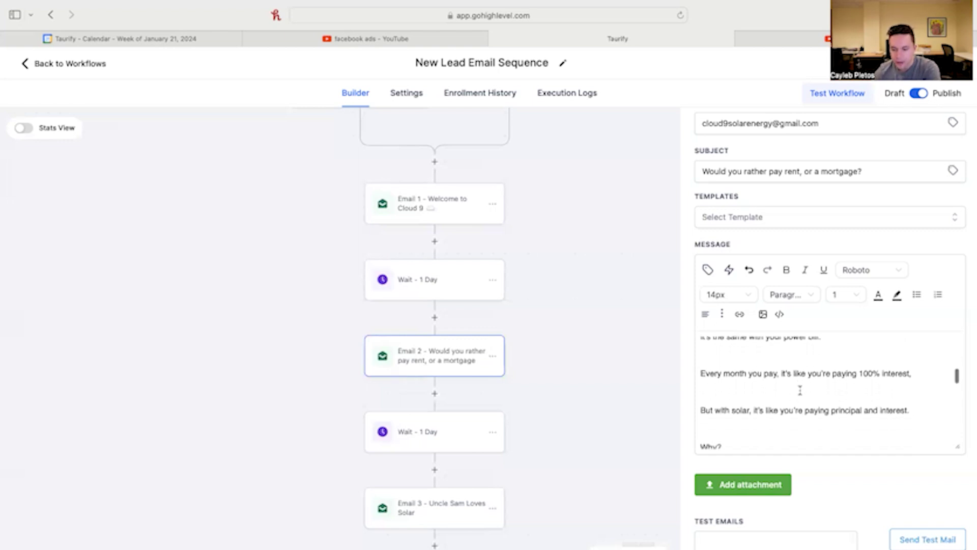
pyautogui.scroll(-1, 800, 390)
pyautogui.scroll(-1, 800, 391)
pyautogui.scroll(-1, 800, 390)
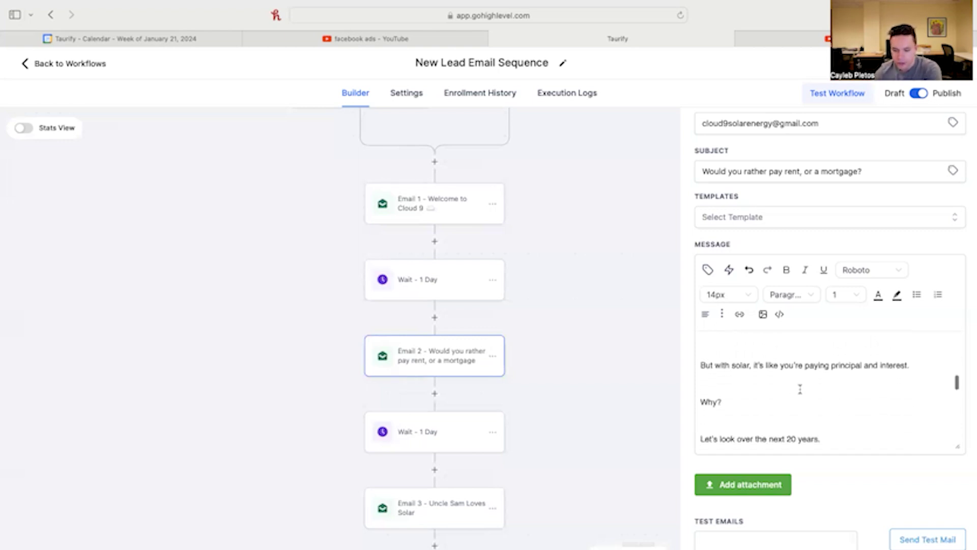
pyautogui.scroll(-1, 801, 390)
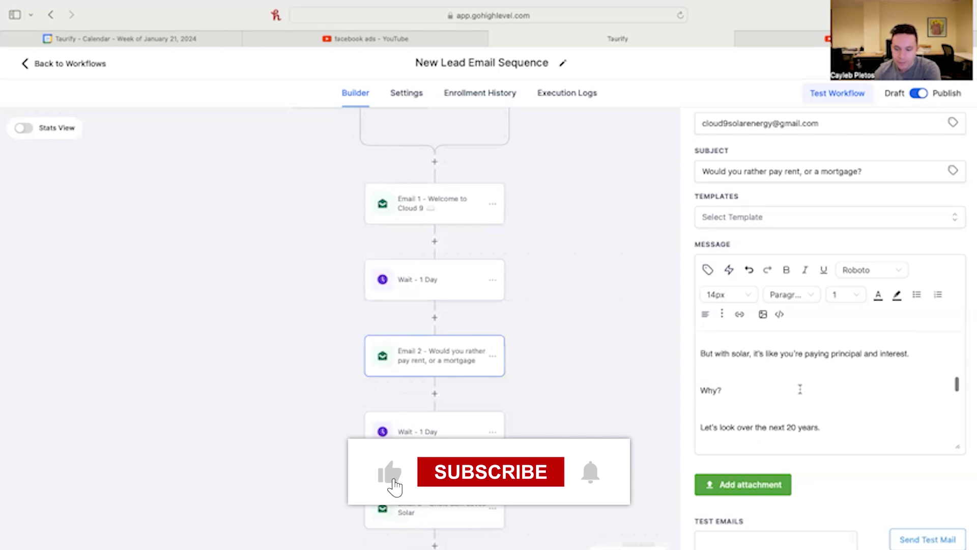
pyautogui.scroll(-1, 800, 390)
pyautogui.scroll(-1, 800, 390)
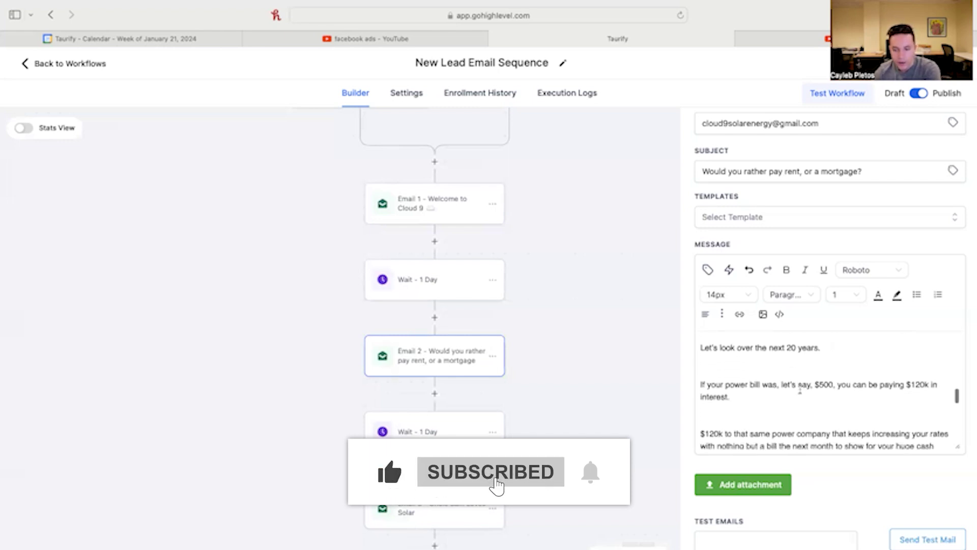
pyautogui.scroll(-1, 800, 390)
pyautogui.scroll(-1, 800, 391)
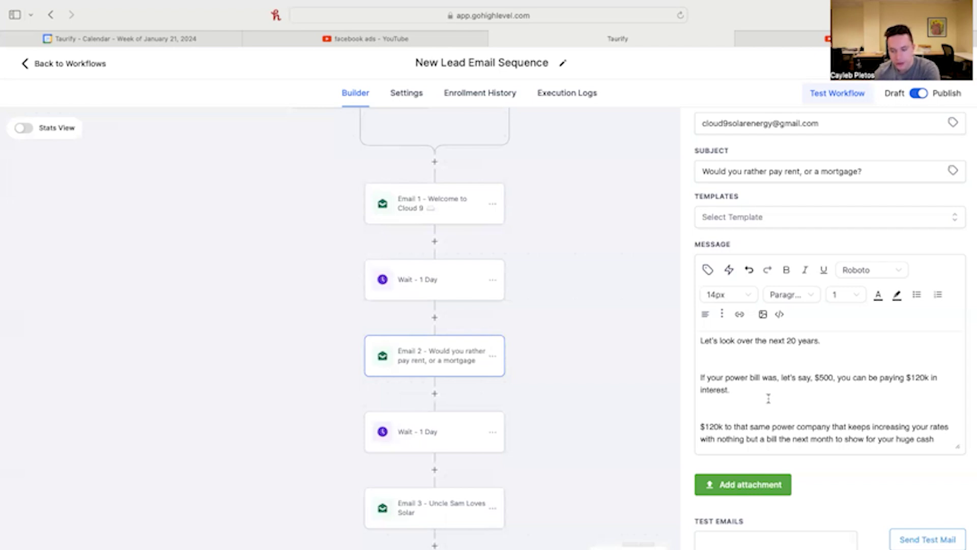
pyautogui.scroll(-1, 769, 398)
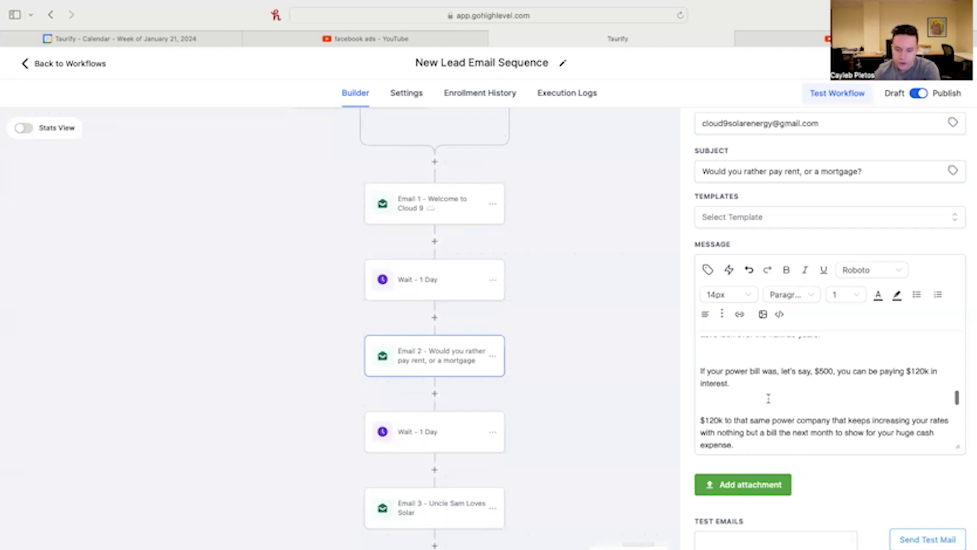
pyautogui.scroll(-2, 769, 398)
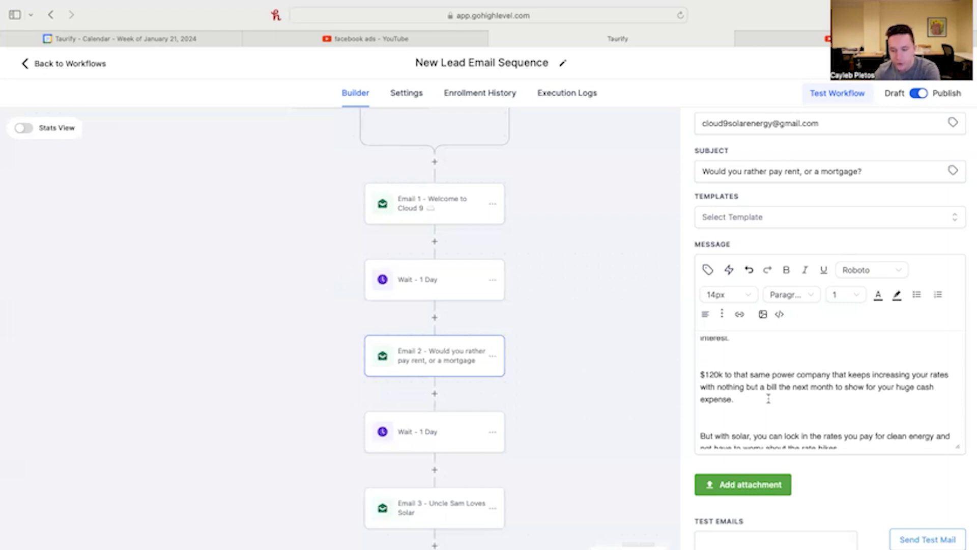
pyautogui.scroll(-3, 768, 398)
pyautogui.scroll(-2, 768, 399)
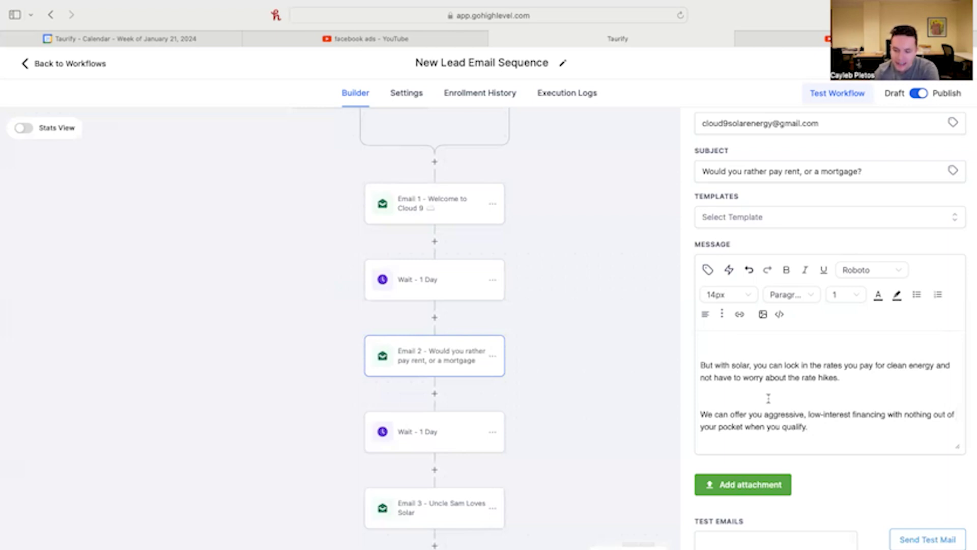
pyautogui.scroll(-2, 768, 399)
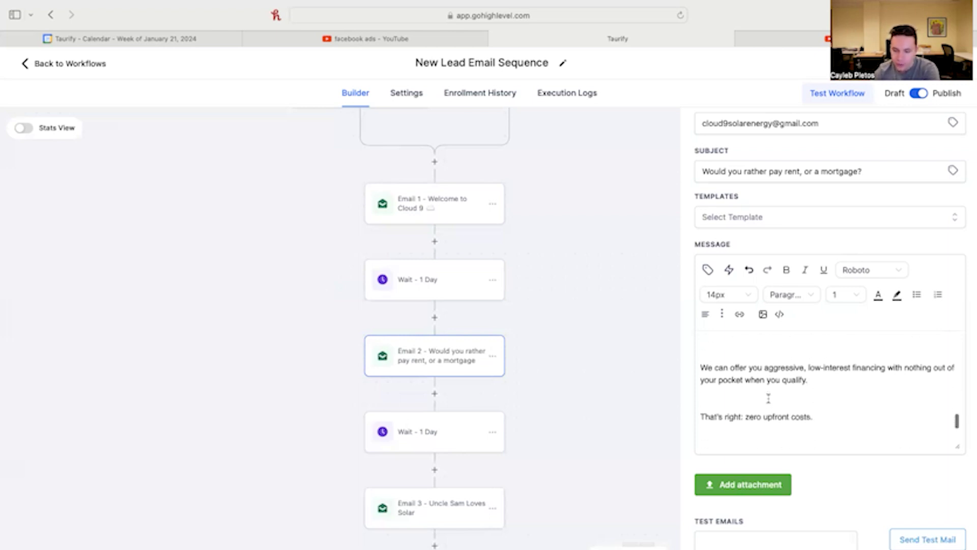
pyautogui.scroll(-1, 768, 398)
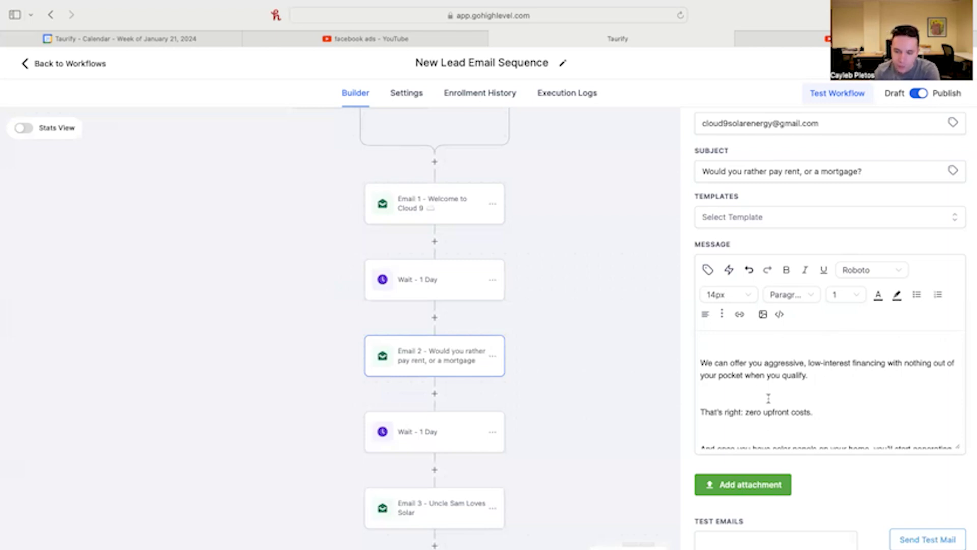
pyautogui.scroll(-2, 769, 398)
pyautogui.scroll(-1, 768, 398)
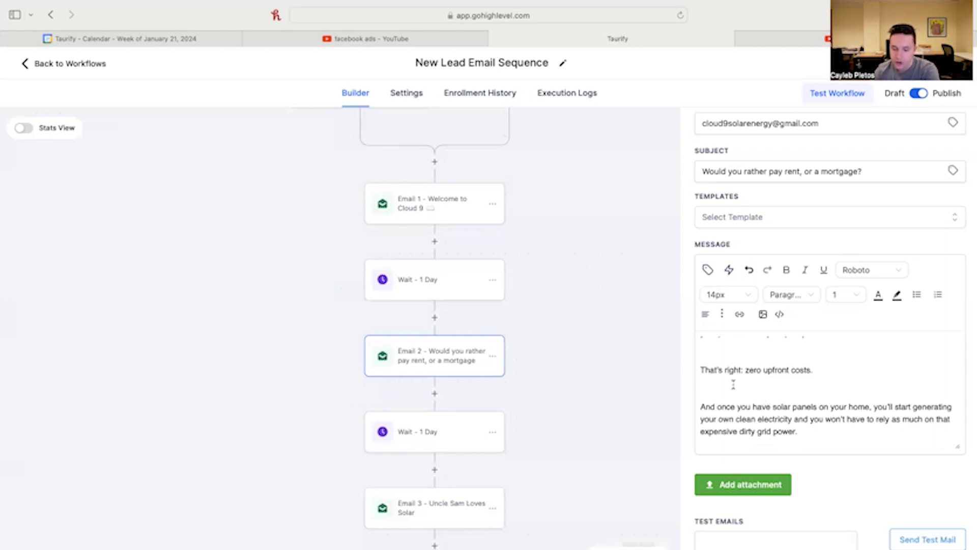
pyautogui.scroll(-2, 733, 385)
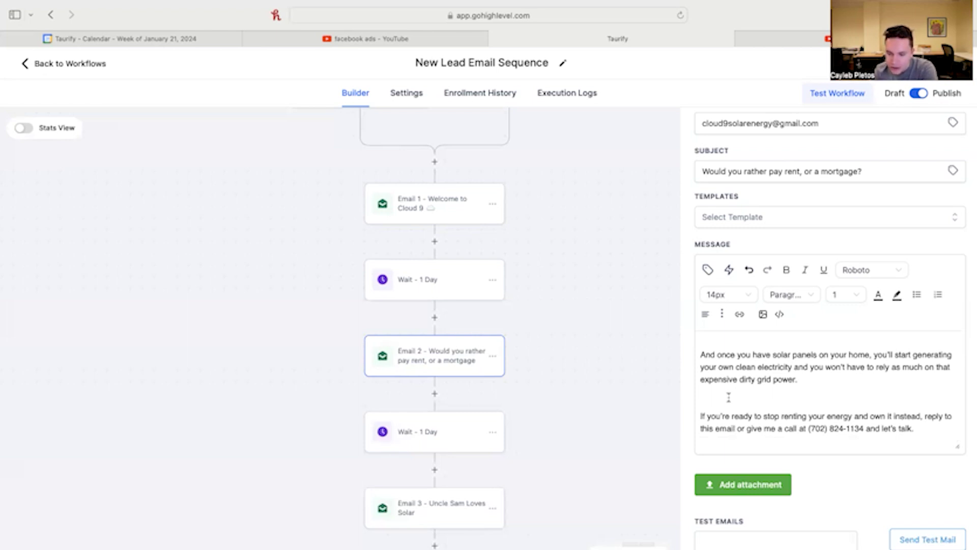
pyautogui.scroll(-2, 730, 397)
pyautogui.scroll(1, 733, 390)
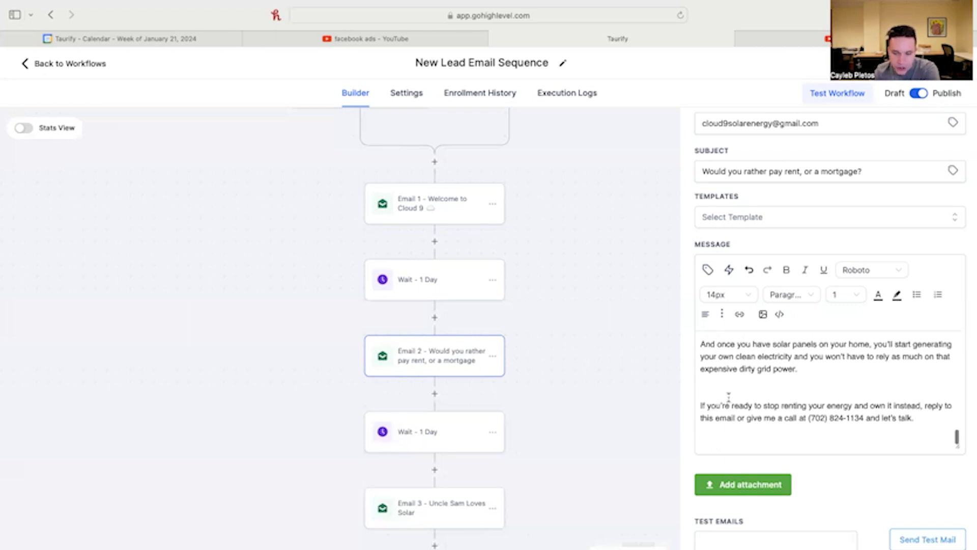
pyautogui.scroll(-2, 733, 381)
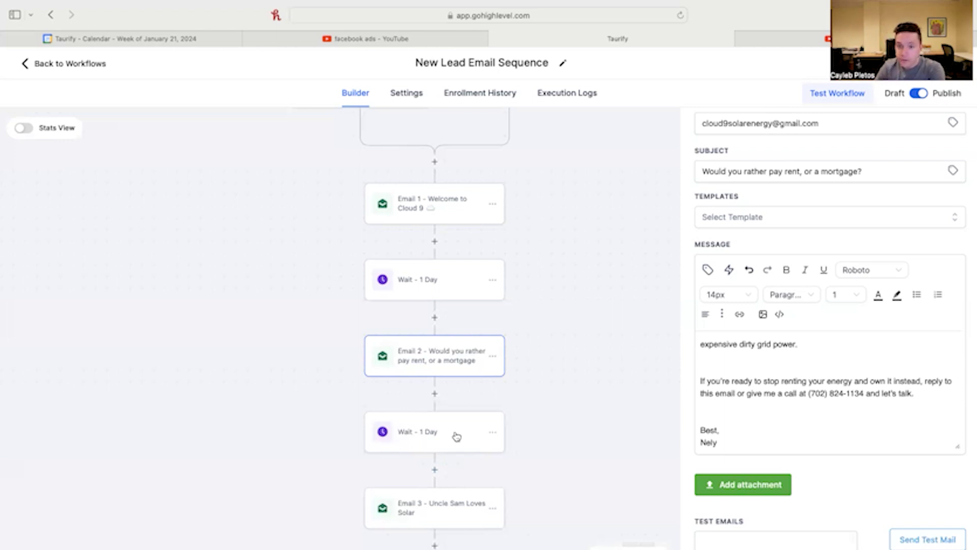
pyautogui.click(429, 442)
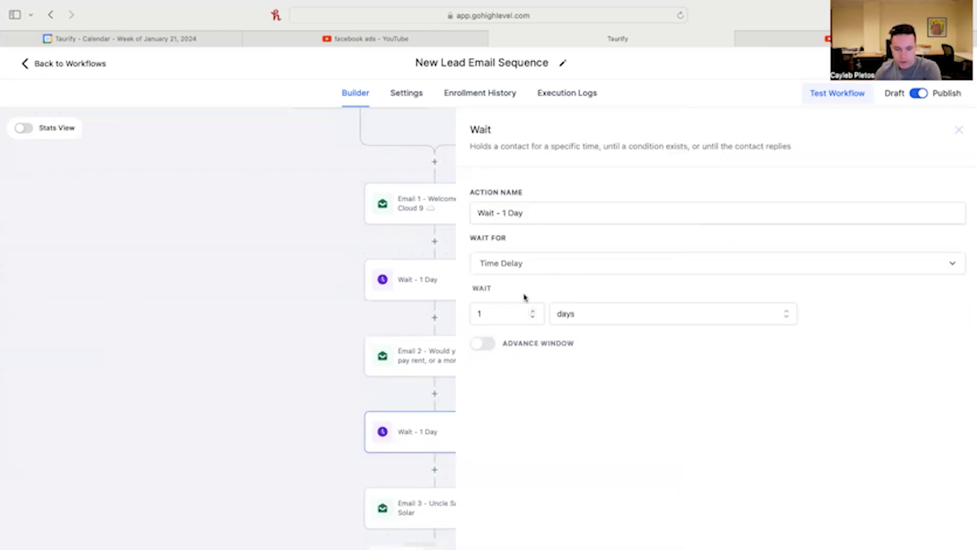
pyautogui.scroll(-1, 441, 428)
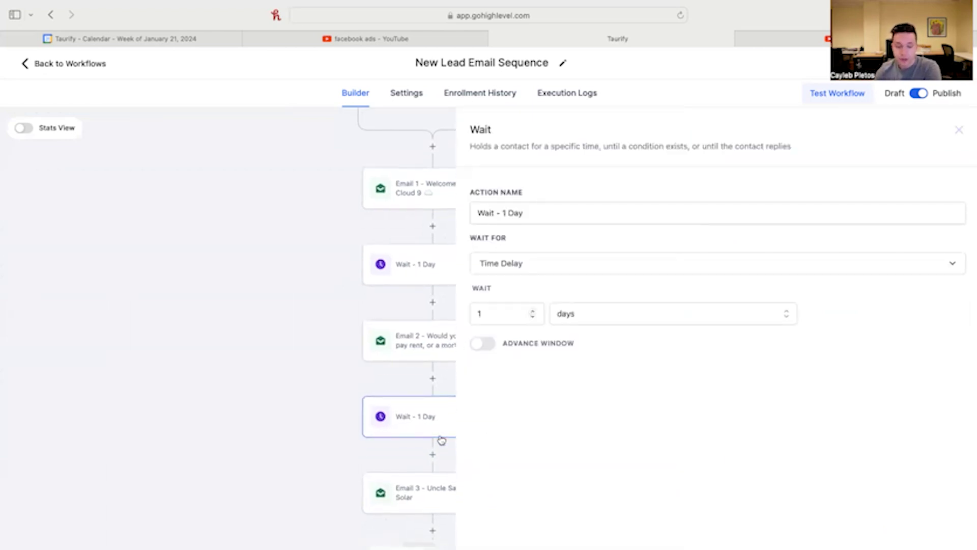
# Read the Uncle Sam Loves Solar email, subject 'Don't let the market decide your home's value'.
pyautogui.click(435, 494)
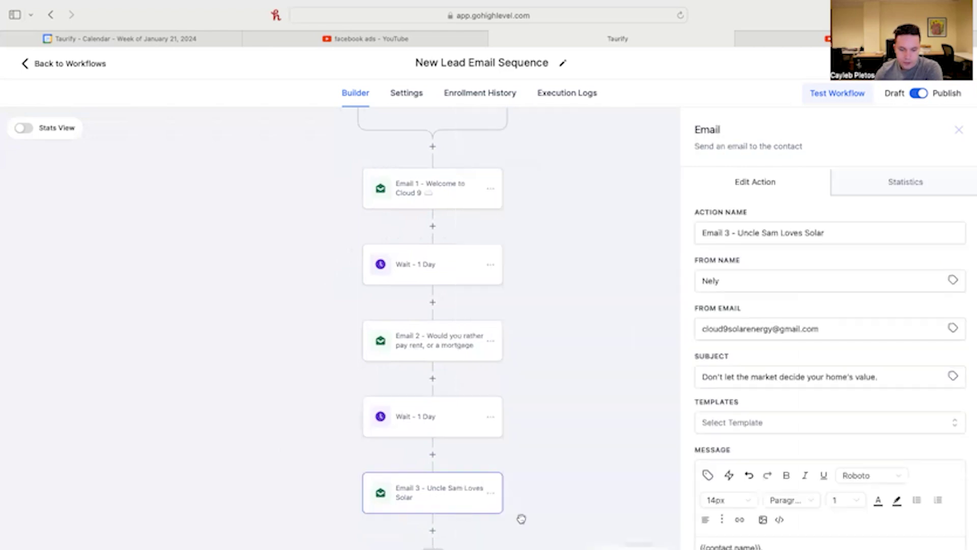
pyautogui.scroll(-1, 521, 519)
pyautogui.scroll(-1, 797, 391)
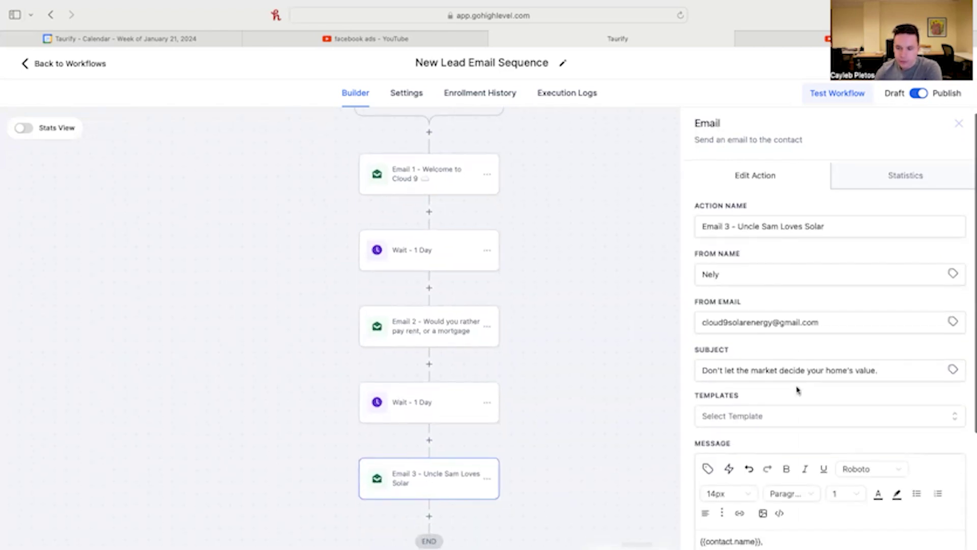
pyautogui.scroll(-2, 797, 390)
pyautogui.scroll(-1, 797, 390)
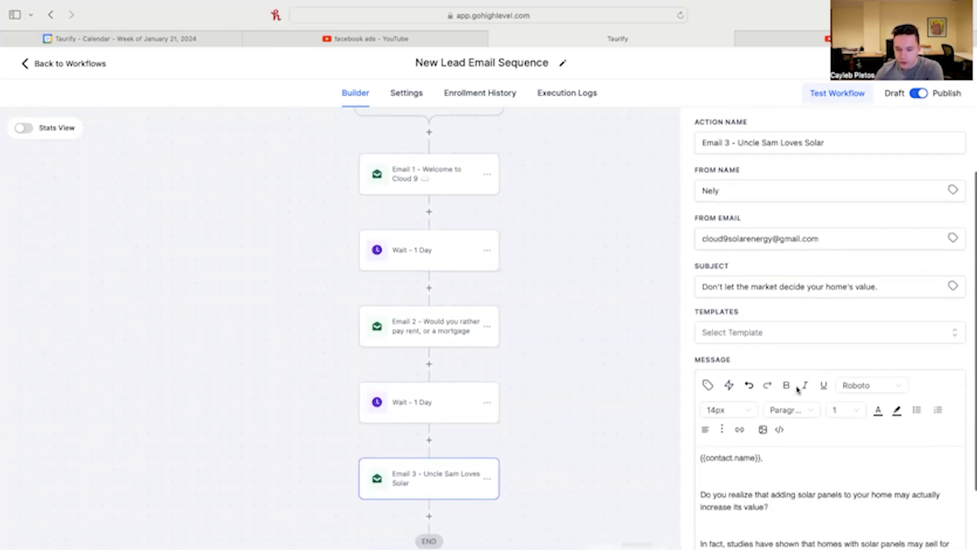
pyautogui.scroll(-2, 797, 390)
pyautogui.scroll(-3, 868, 269)
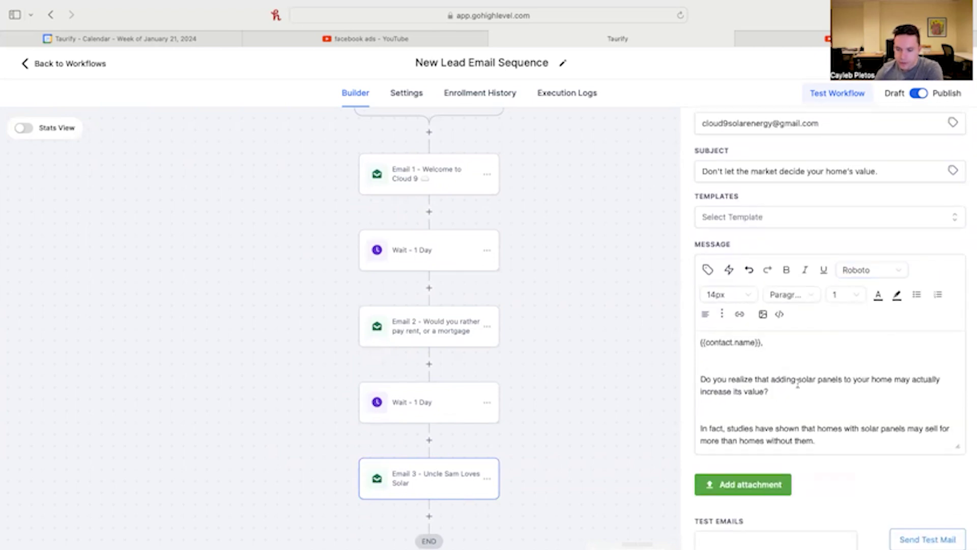
pyautogui.scroll(-2, 797, 381)
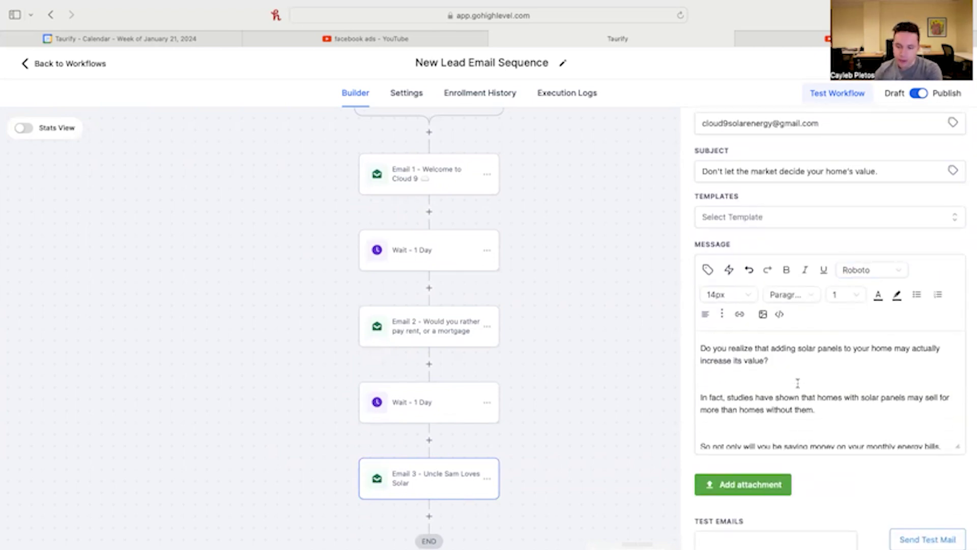
pyautogui.scroll(-2, 797, 382)
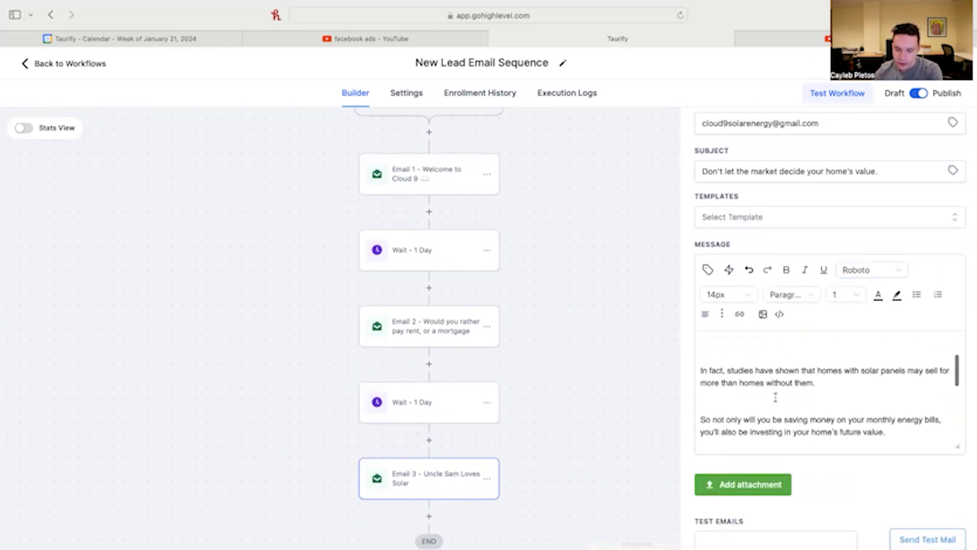
pyautogui.scroll(-1, 794, 386)
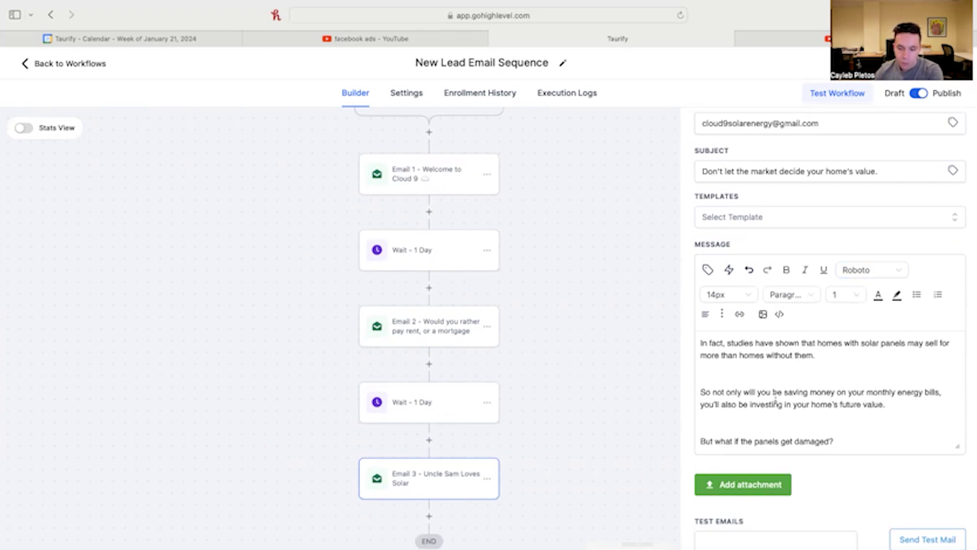
pyautogui.scroll(-1, 777, 397)
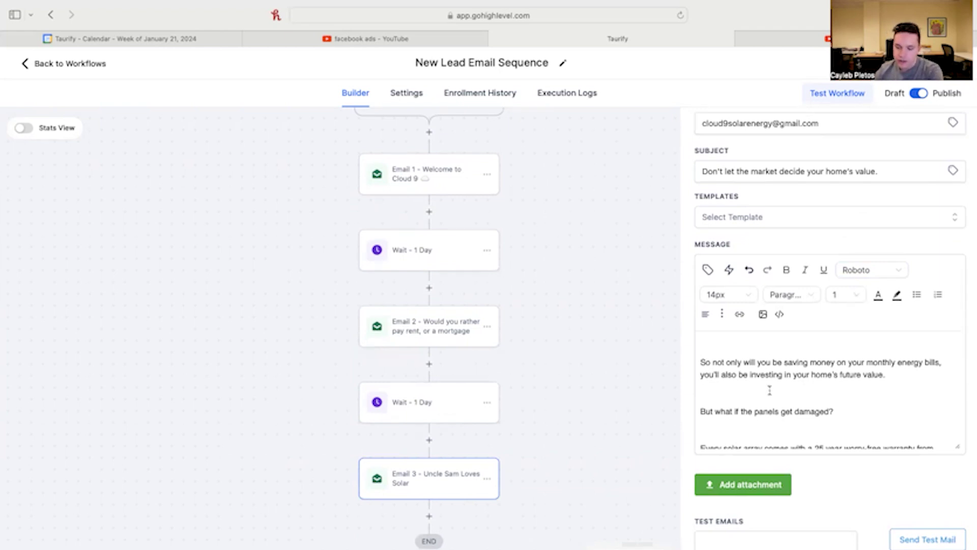
pyautogui.scroll(-2, 770, 390)
pyautogui.scroll(-1, 770, 391)
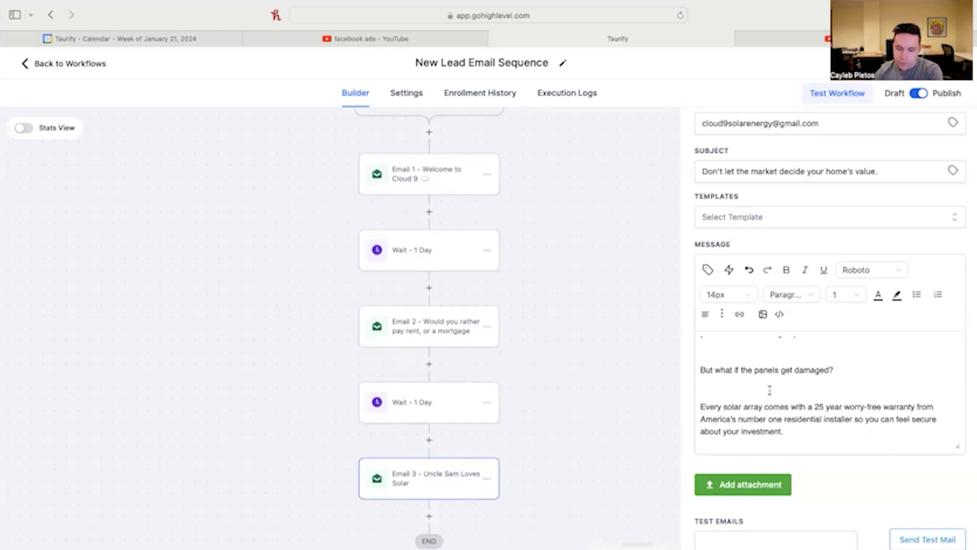
pyautogui.scroll(-2, 770, 390)
pyautogui.scroll(-1, 769, 390)
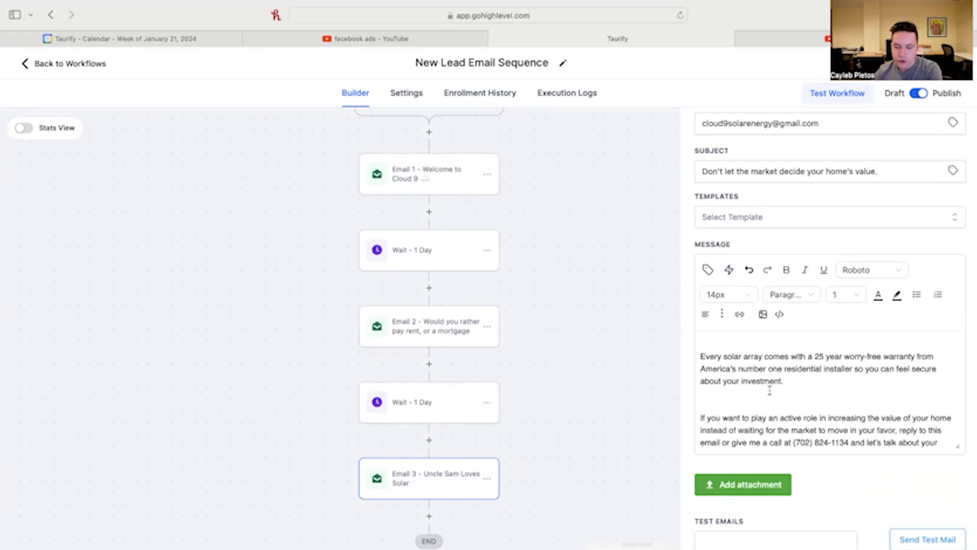
pyautogui.scroll(-2, 769, 390)
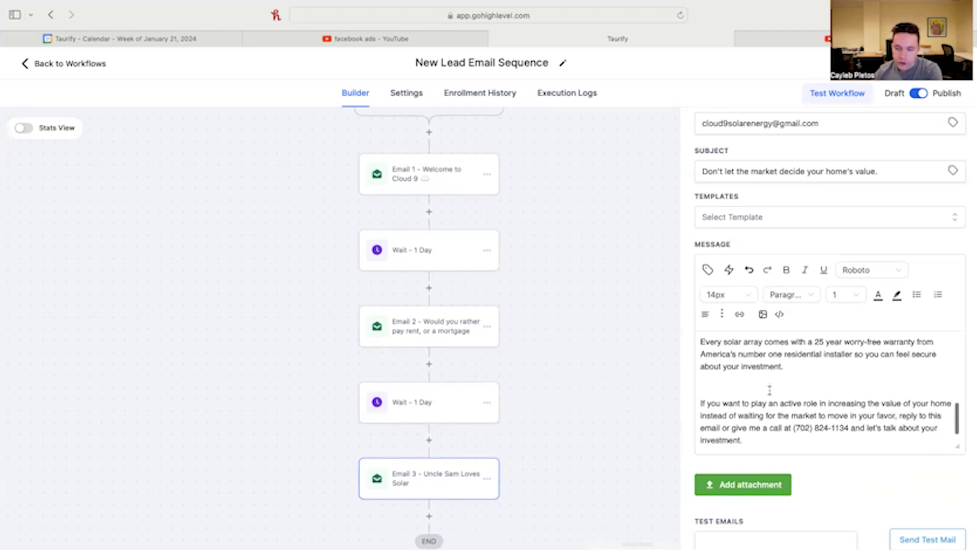
pyautogui.scroll(-3, 770, 390)
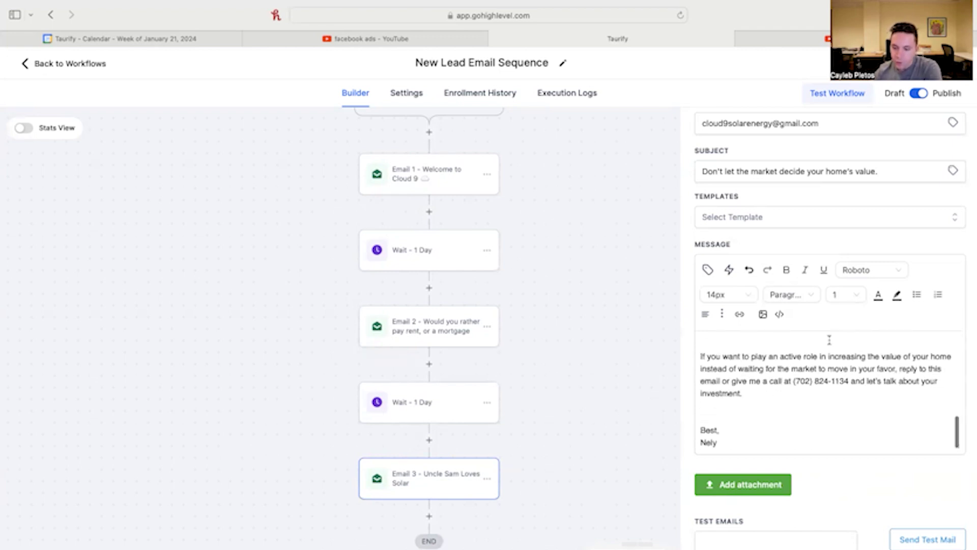